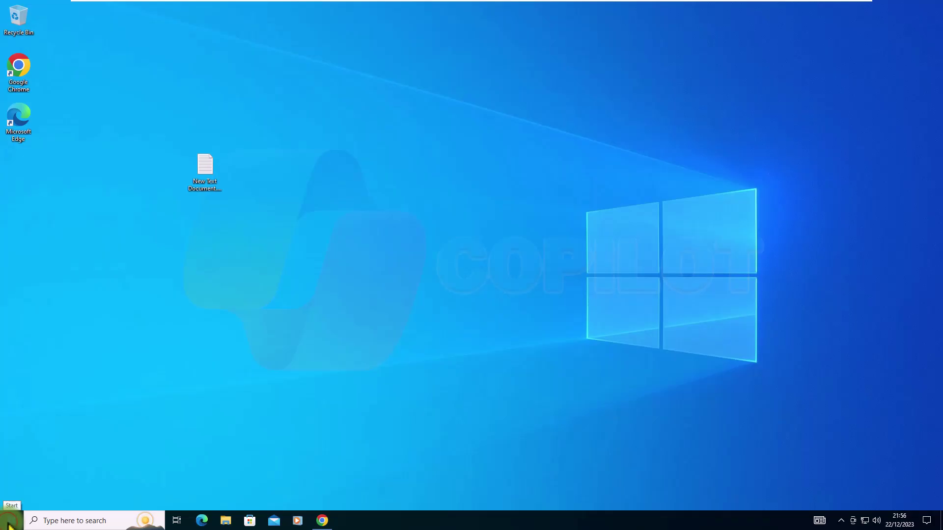
# Step: Open the Windows Update page in Windows Settings and view the update history
pyautogui.click(9, 523)
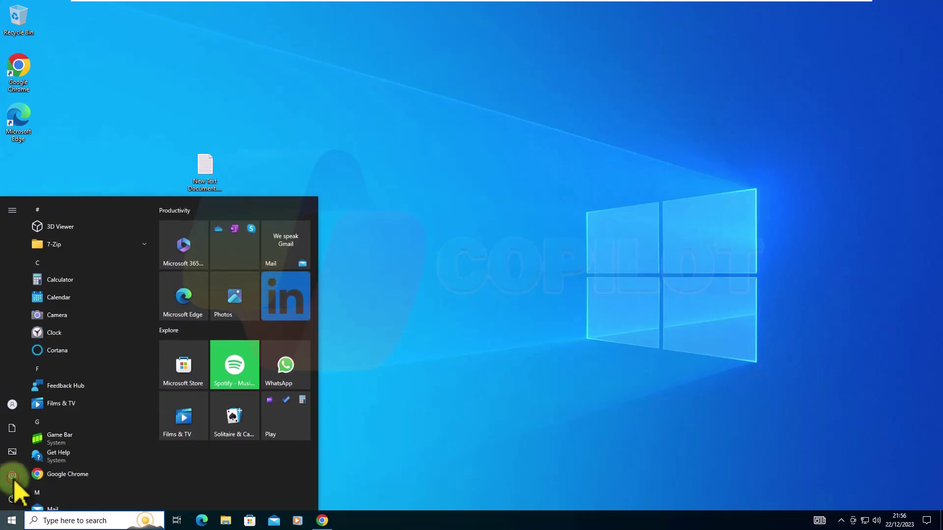
pyautogui.click(13, 481)
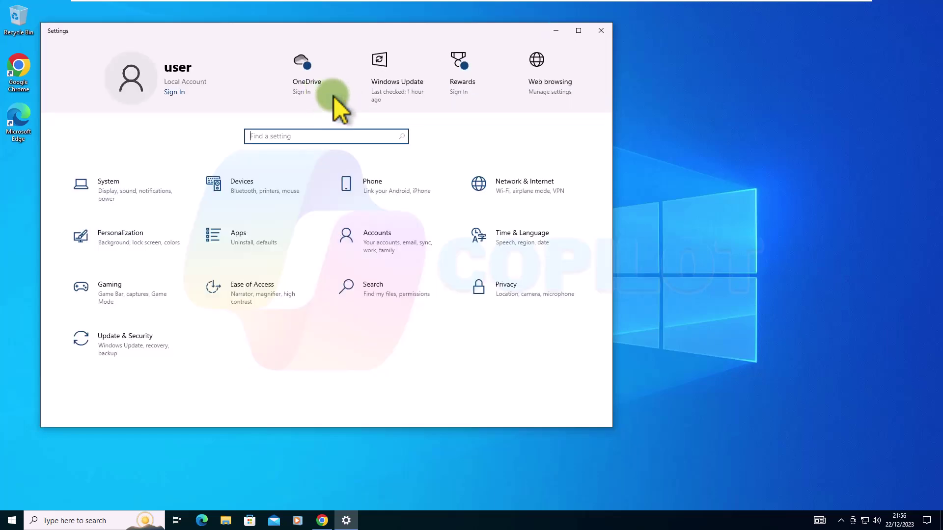
pyautogui.click(389, 92)
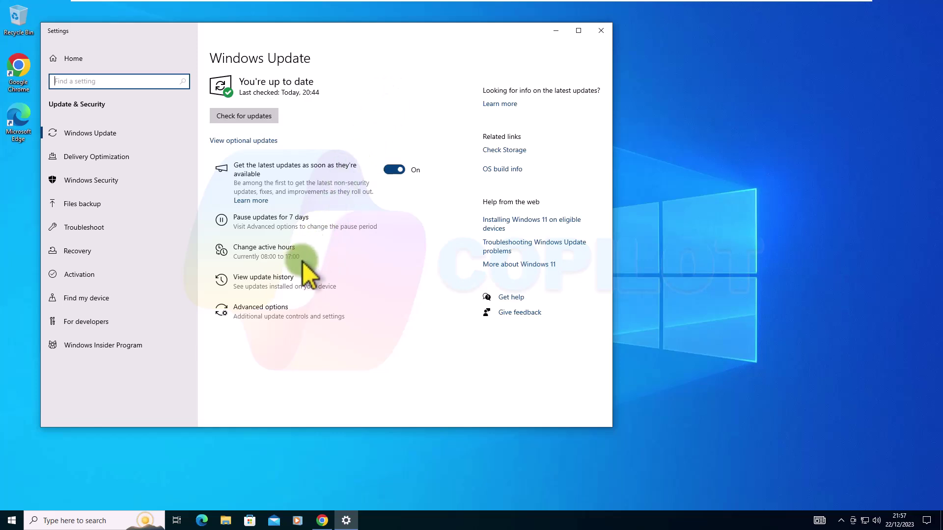
pyautogui.click(290, 284)
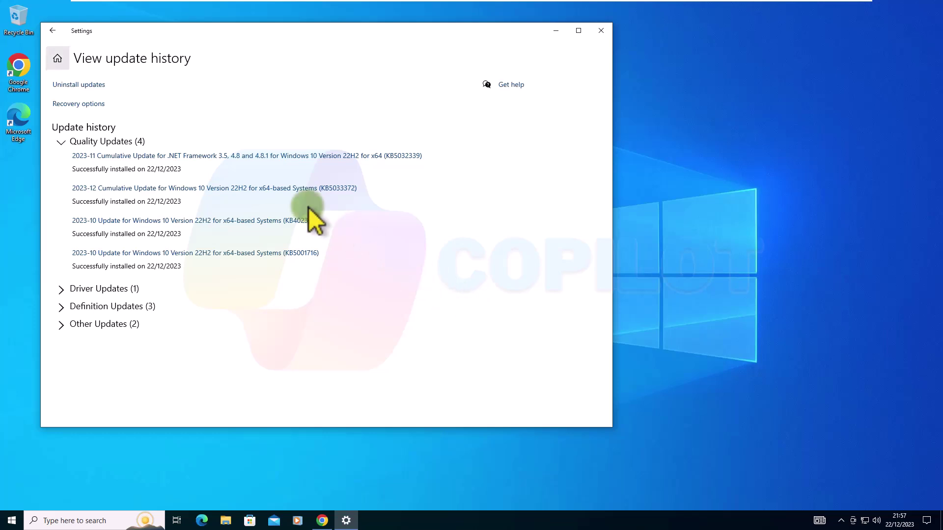
# Step: Check the Windows edition, version and OS build in the System About settings, and close Settings
pyautogui.click(58, 58)
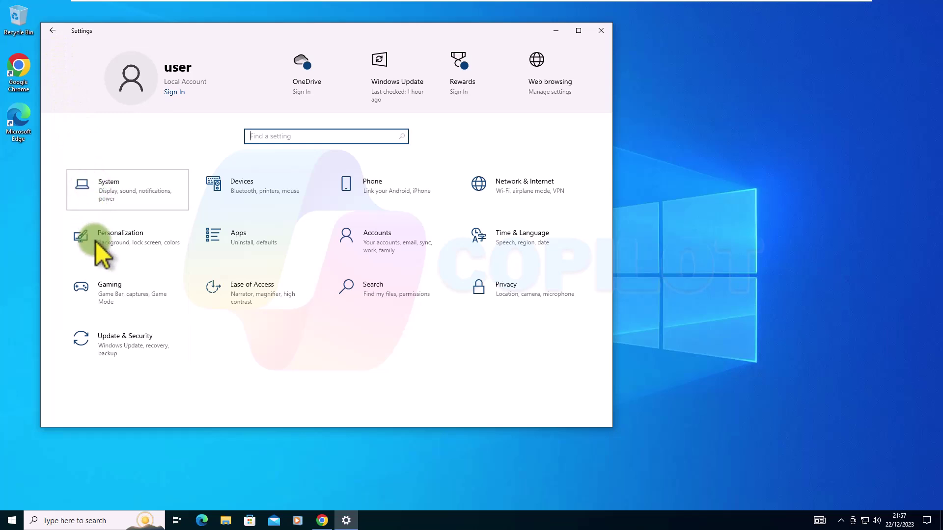
pyautogui.click(97, 199)
pyautogui.scroll(-3, 104, 379)
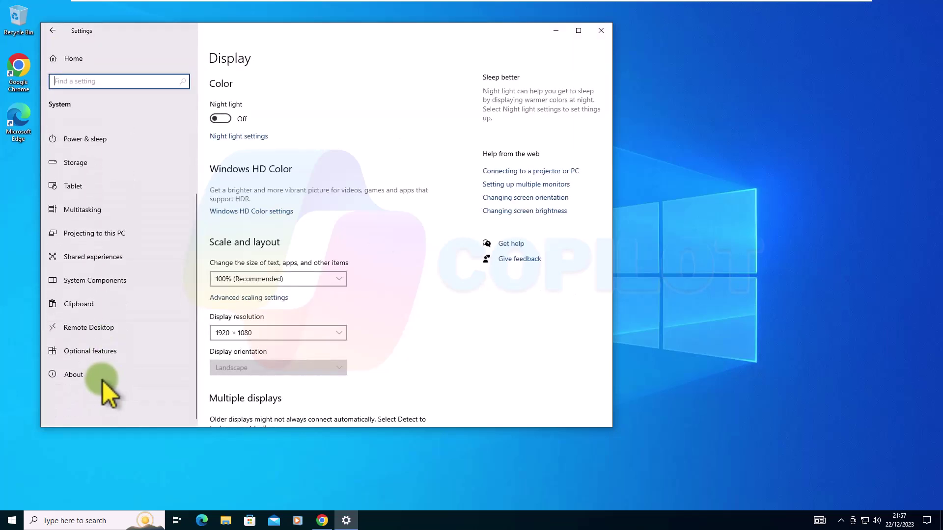
pyautogui.click(88, 381)
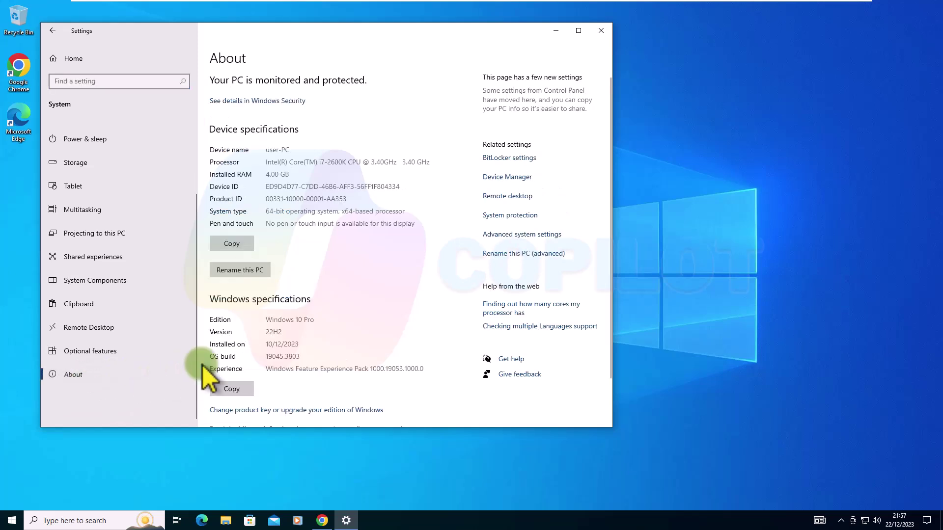
pyautogui.scroll(-2, 420, 331)
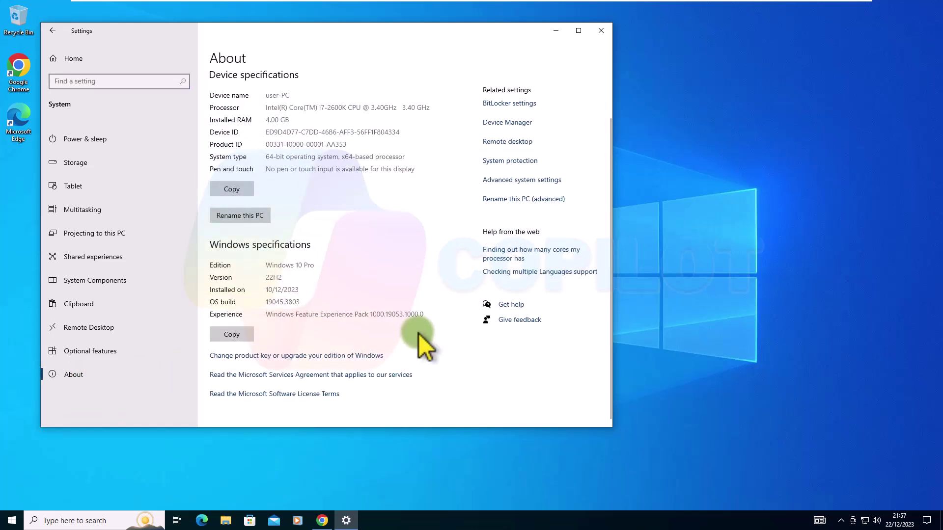
pyautogui.click(602, 31)
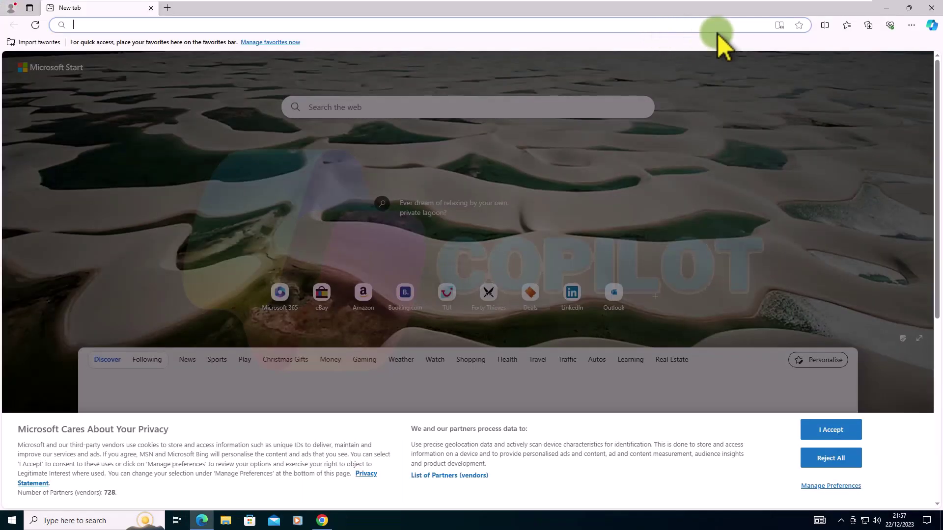
# Step: Check the browser's version and update status on the About Microsoft Edge page, and close Edge
pyautogui.click(911, 25)
pyautogui.moveTo(826, 305)
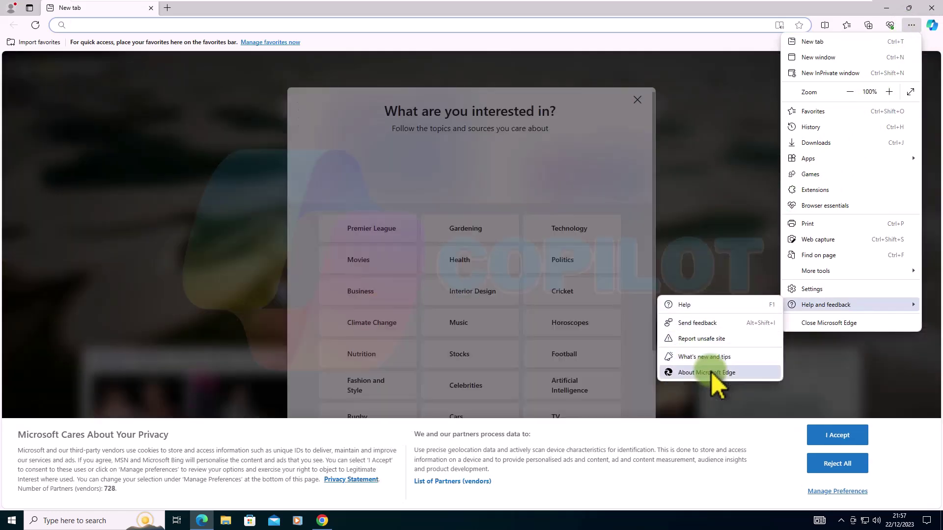
pyautogui.click(711, 372)
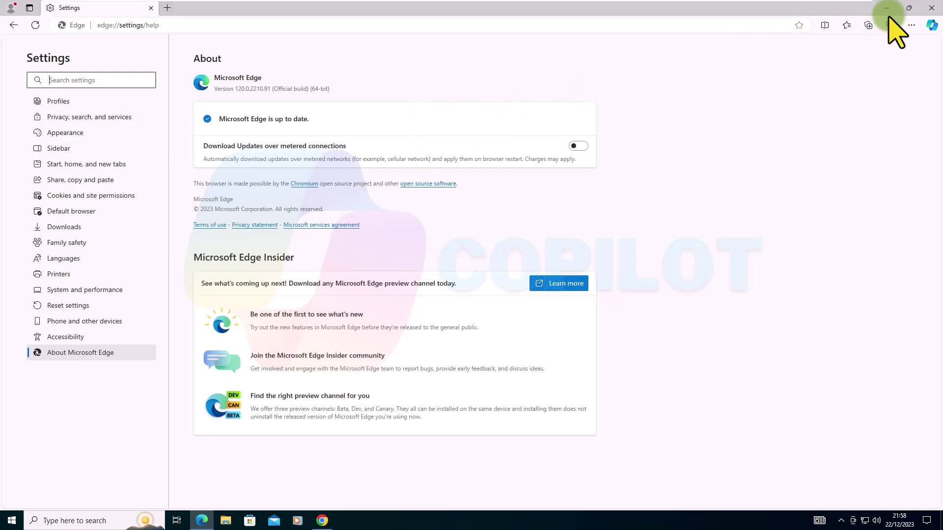
pyautogui.click(932, 8)
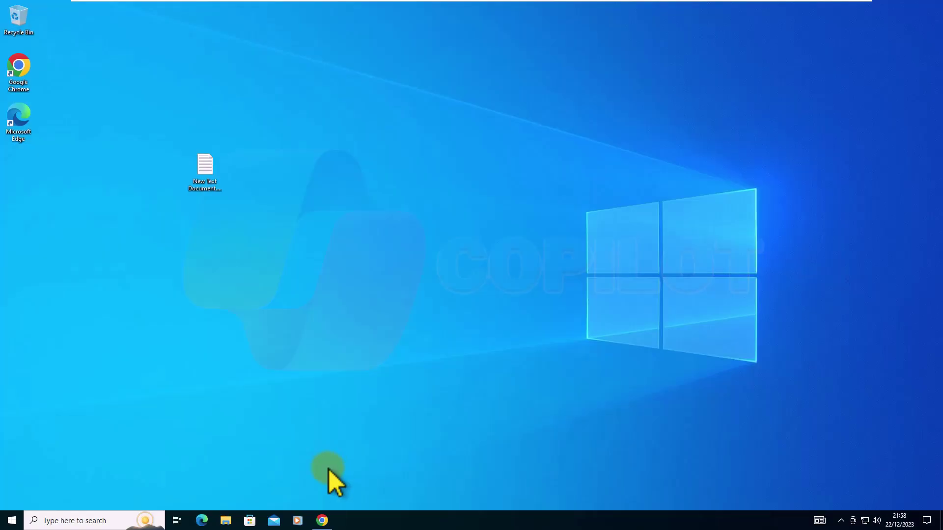
# Step: Switch to Chrome and download ViVeTool-v0.3.3.zip from the assets on the thebookisclosed/ViVe GitHub releases page
pyautogui.click(324, 523)
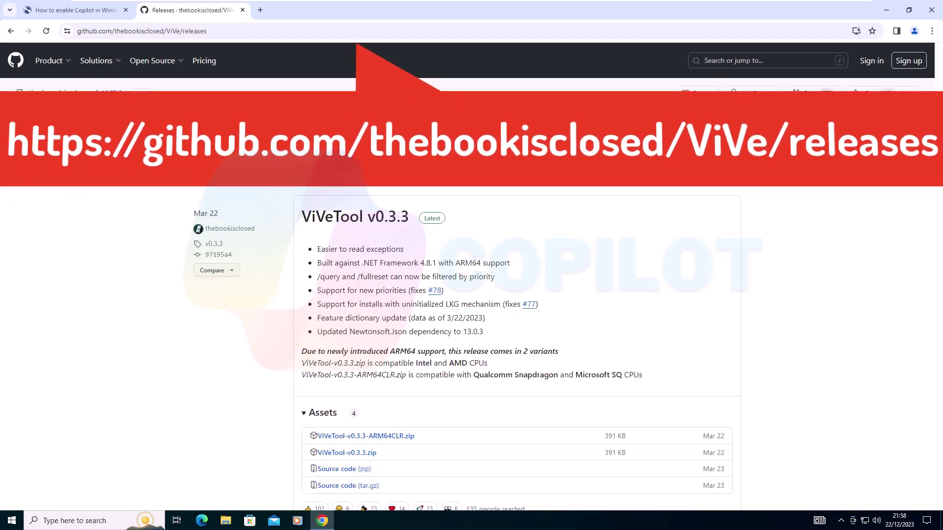
pyautogui.click(260, 34)
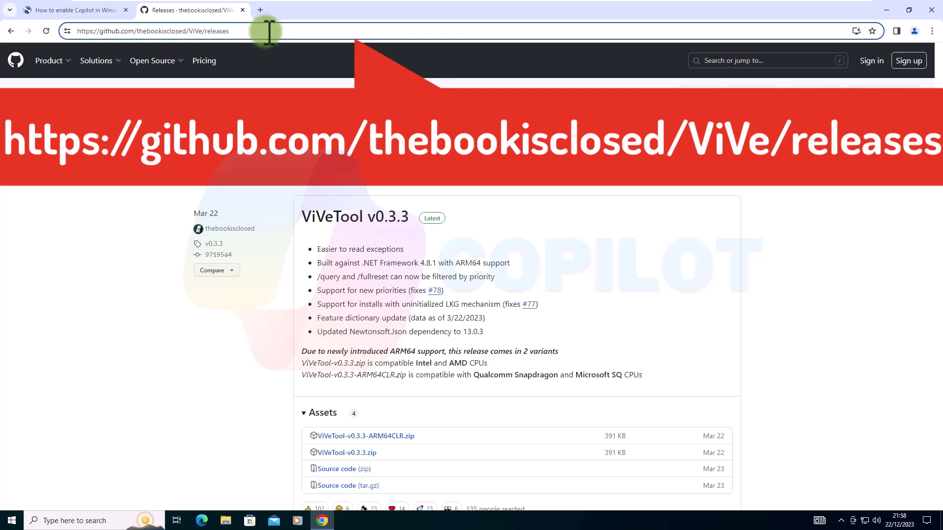
pyautogui.moveTo(265, 31); pyautogui.dragTo(77, 28)
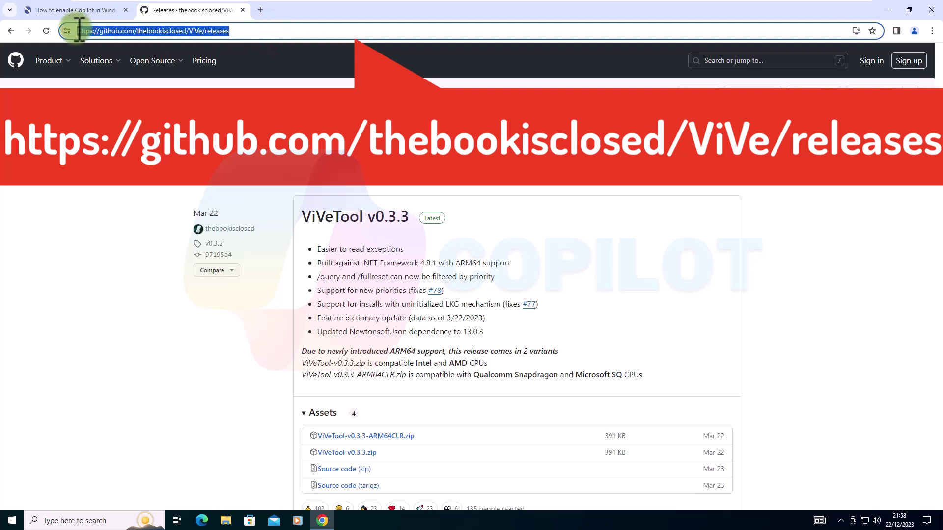
pyautogui.click(304, 30)
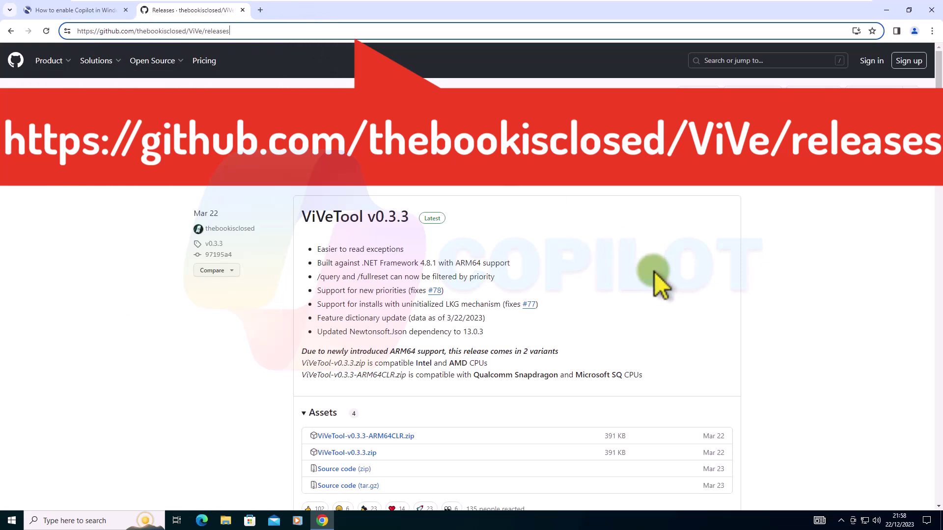
pyautogui.scroll(-1, 655, 272)
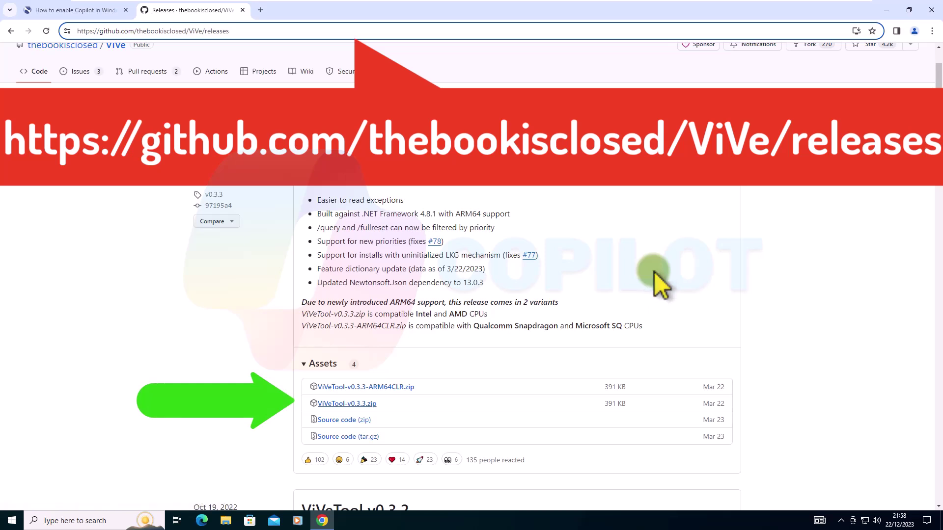
pyautogui.click(347, 405)
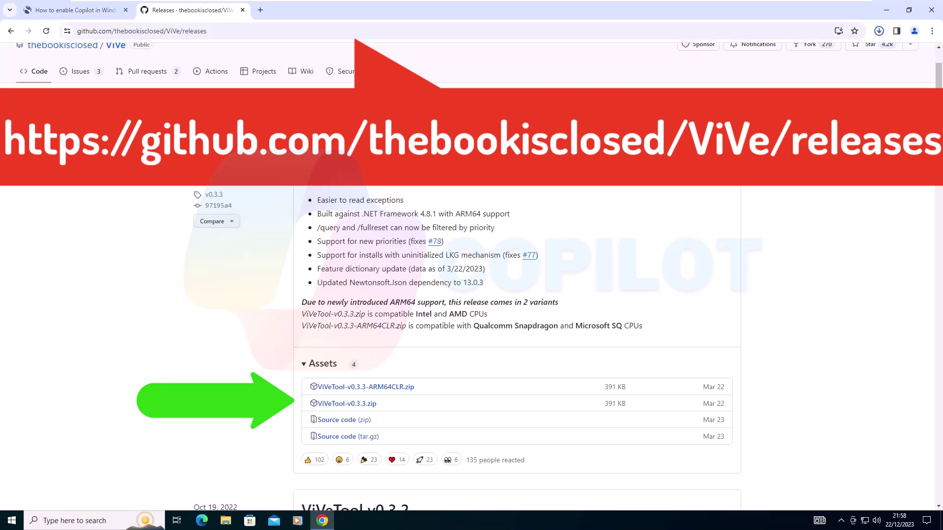
# Step: Show the downloaded ViVeTool-v0.3.3.zip in its folder from the browser's recent downloads
pyautogui.click(879, 31)
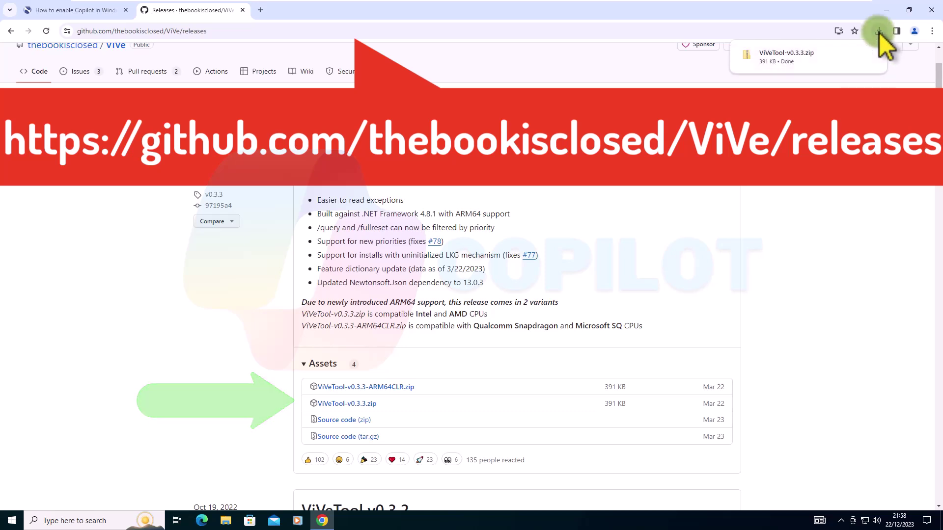
pyautogui.click(879, 31)
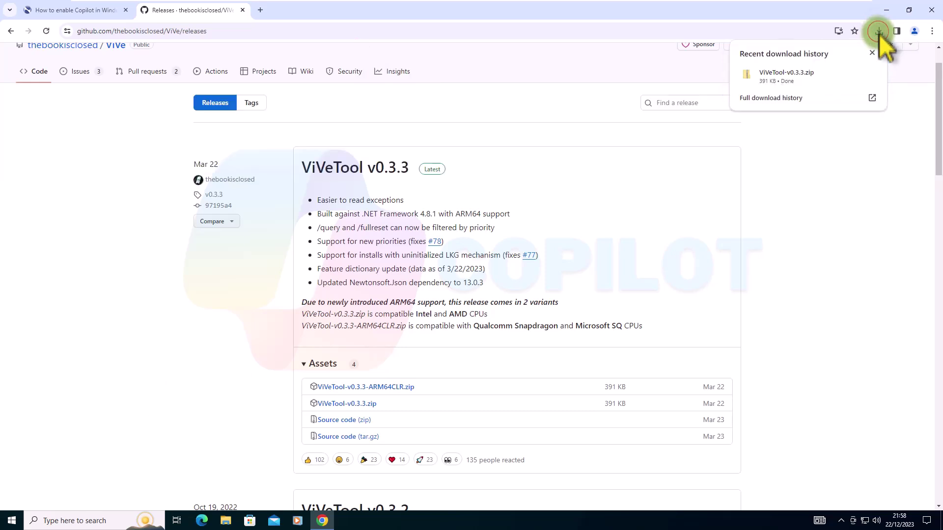
pyautogui.moveTo(853, 76)
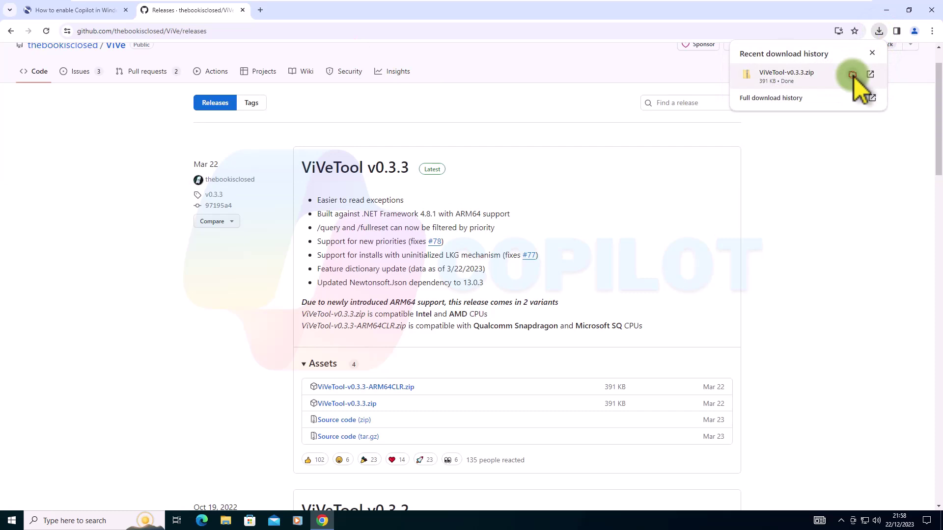
pyautogui.click(853, 75)
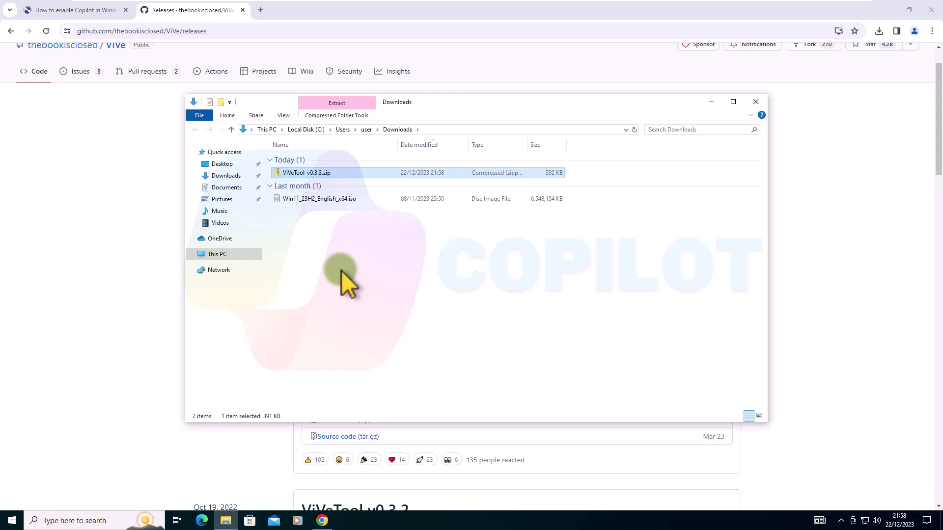
# Step: Start extracting all files from ViVeTool-v0.3.3.zip and browse to Local Disk (C:) for the destination
pyautogui.rightClick(300, 179)
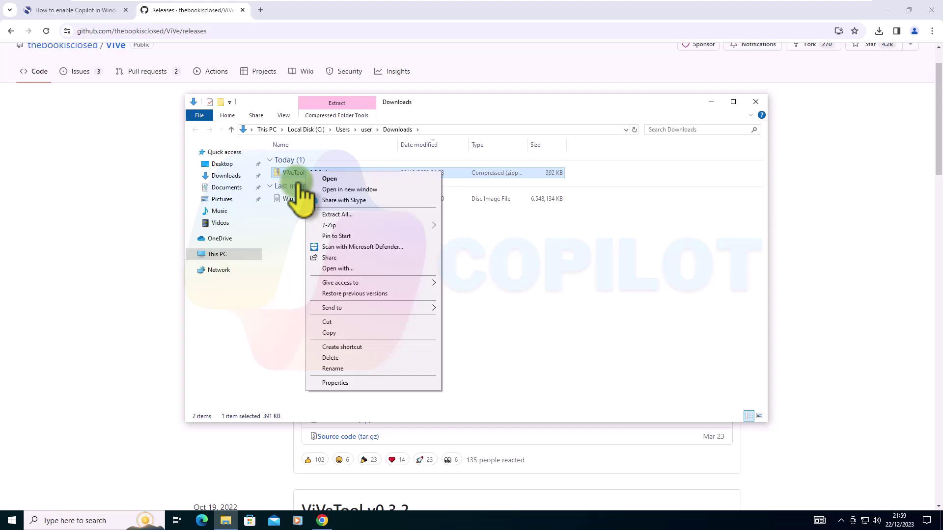
pyautogui.click(349, 214)
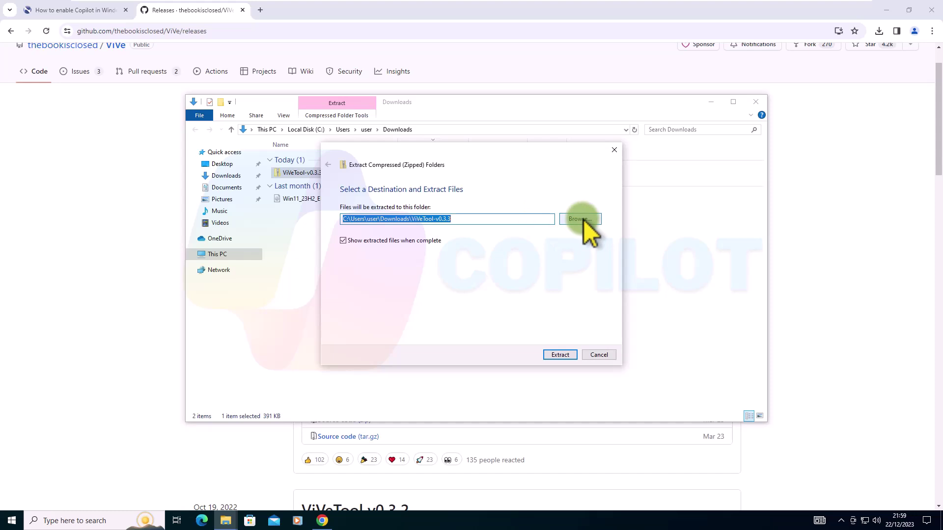
pyautogui.click(581, 219)
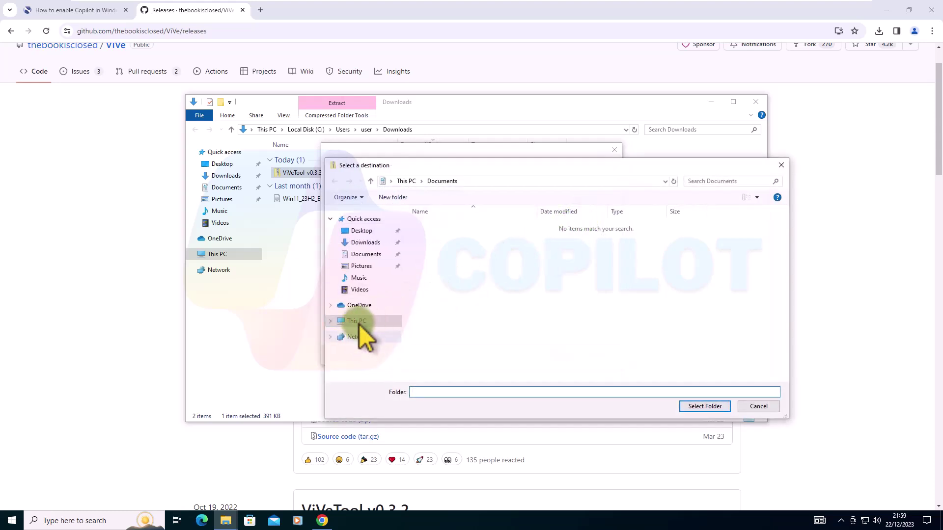
pyautogui.click(360, 322)
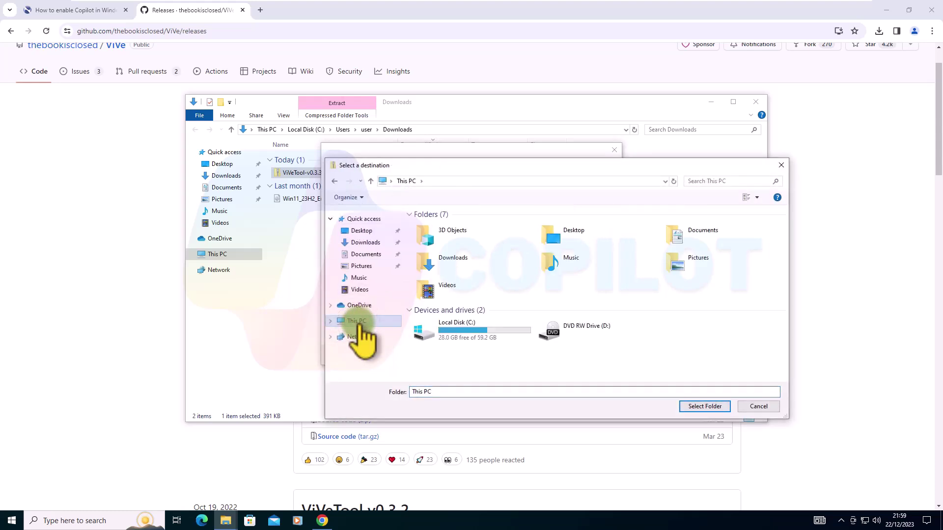
pyautogui.doubleClick(452, 324)
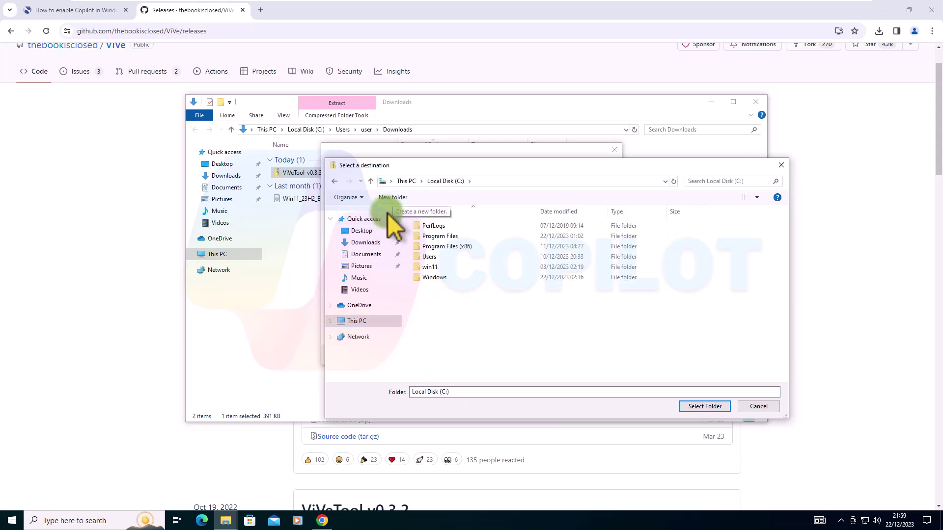
# Step: Create a new folder named Vive at the root of Local Disk (C:)
pyautogui.rightClick(478, 314)
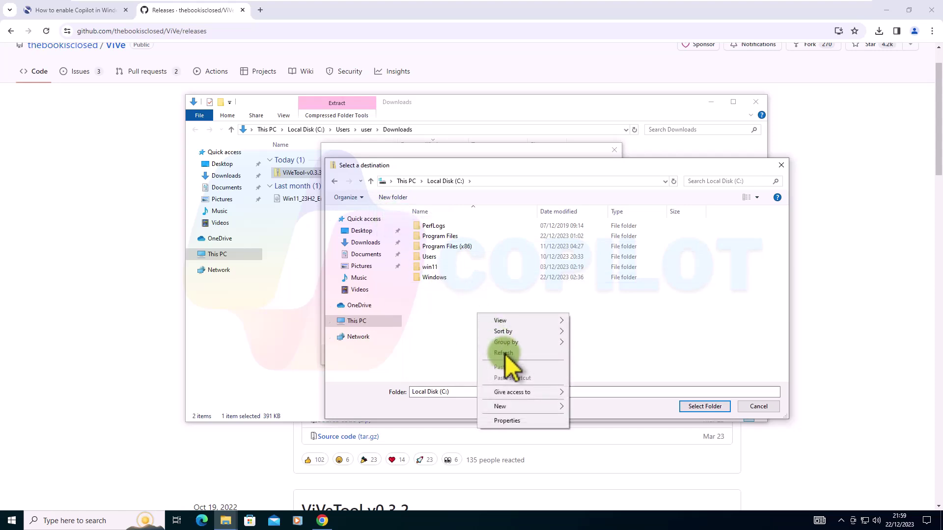
pyautogui.moveTo(540, 405)
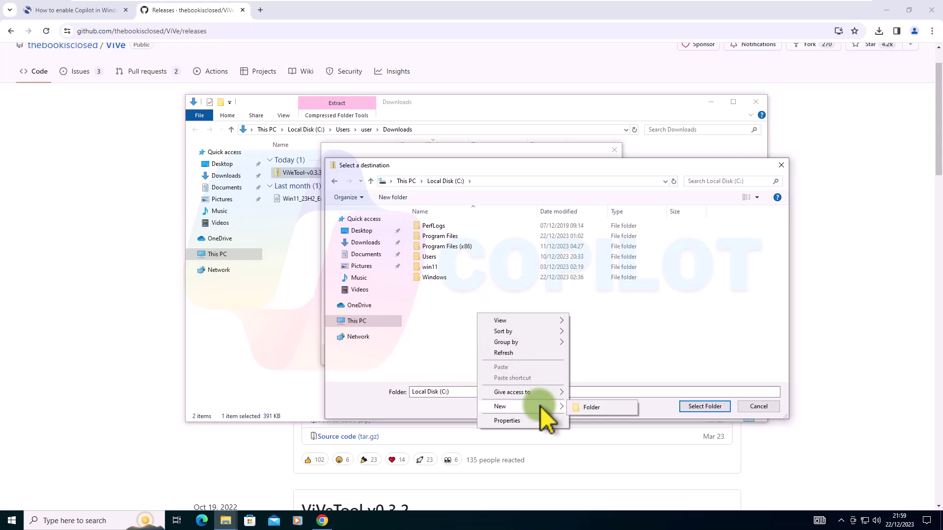
pyautogui.click(587, 408)
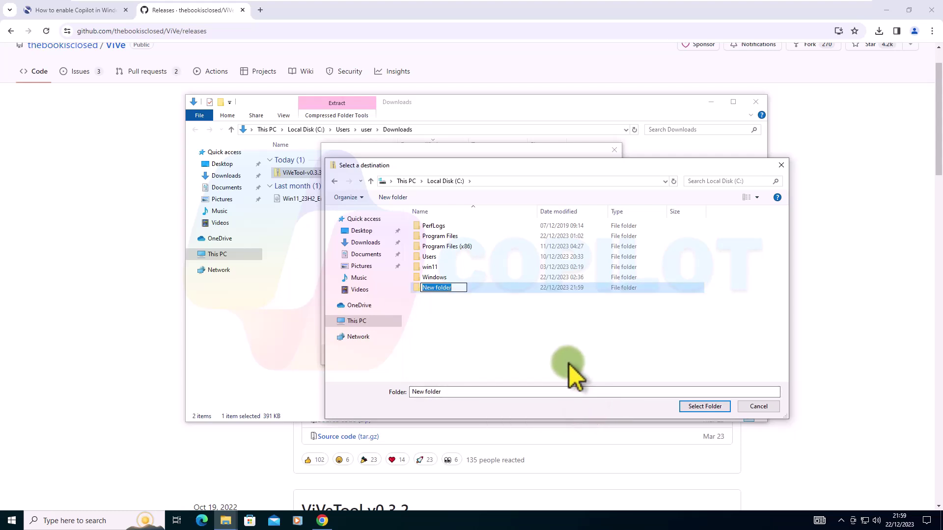
pyautogui.write('Vive')
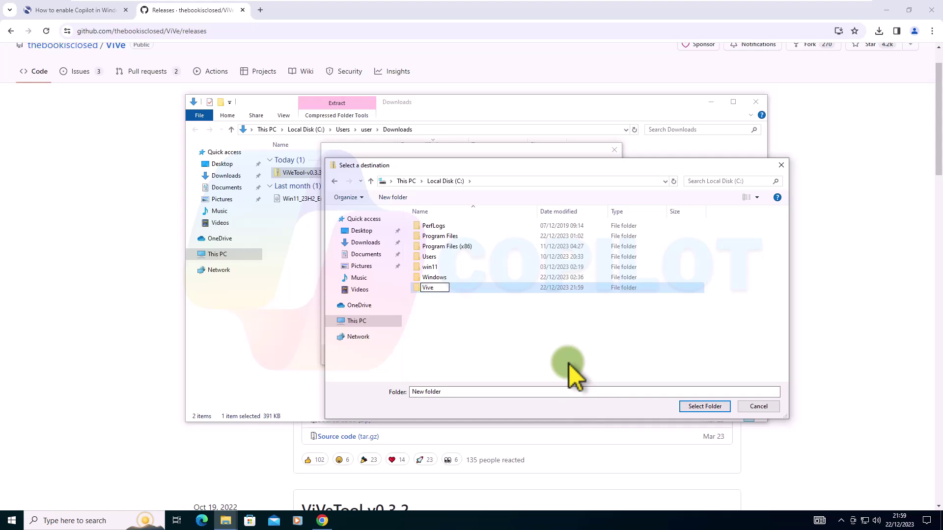
pyautogui.click(482, 340)
# Step: Extract the archive into C:\Vive and close the Vive and Downloads folder windows
pyautogui.doubleClick(428, 287)
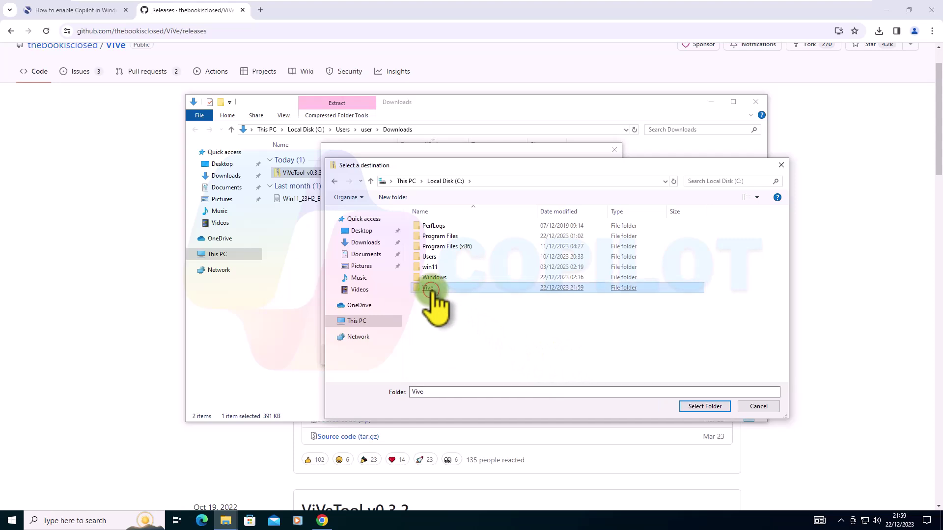
pyautogui.click(705, 407)
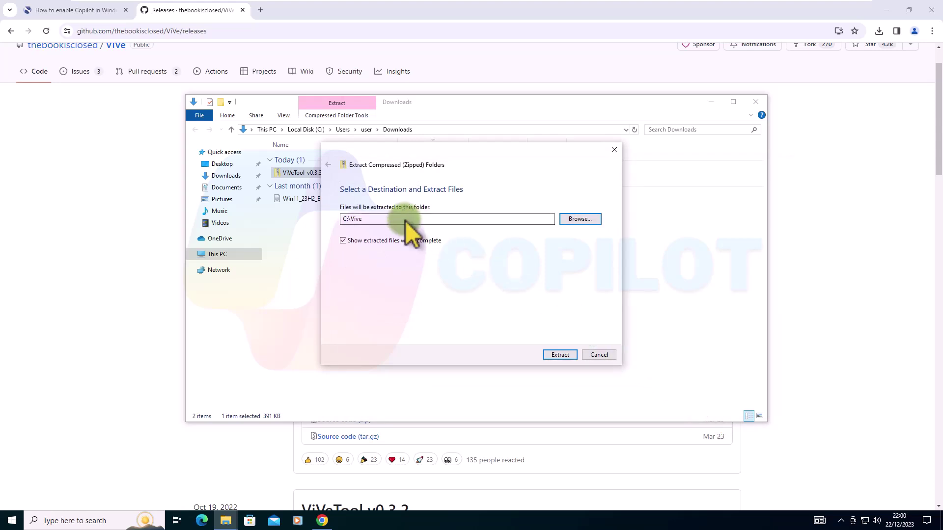
pyautogui.click(560, 355)
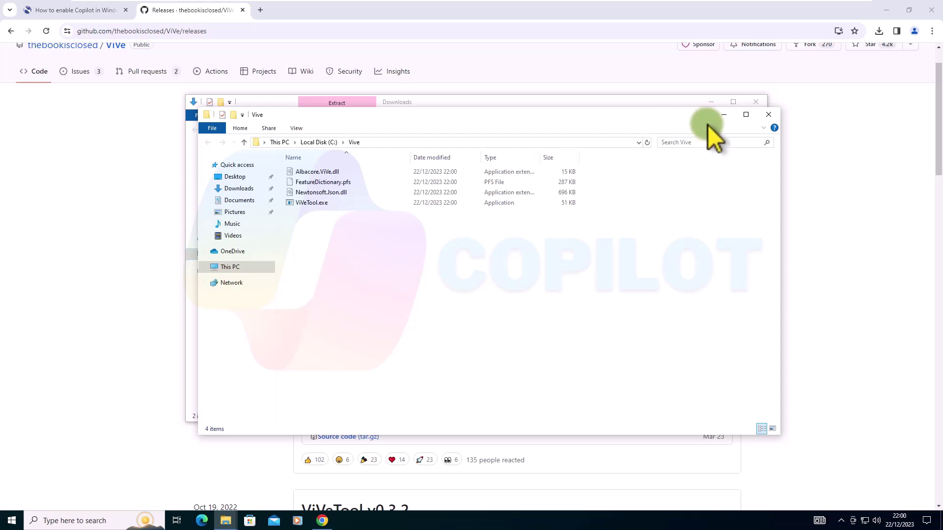
pyautogui.click(766, 115)
pyautogui.click(754, 102)
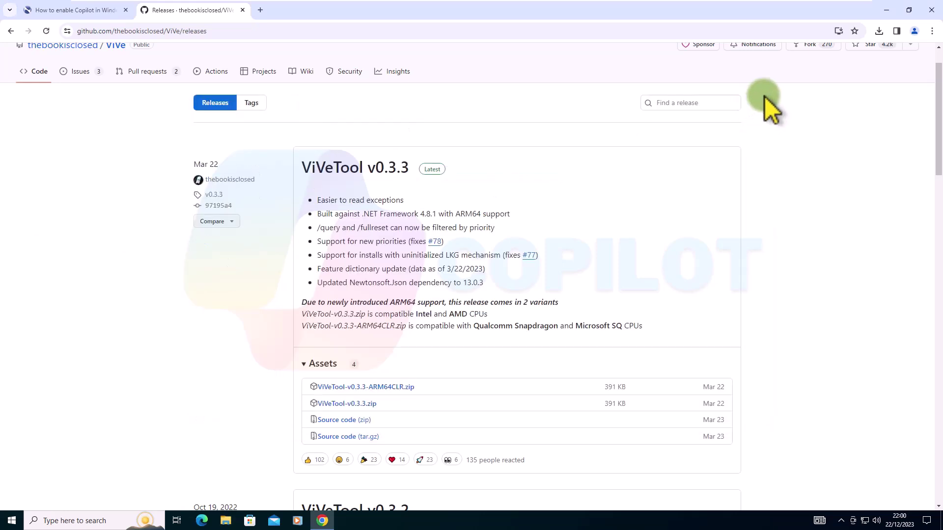
# Step: Minimize the browser and copy the command vivetool /enable /id:46686174,47530616,44755019 from the WordPad notes
pyautogui.click(886, 11)
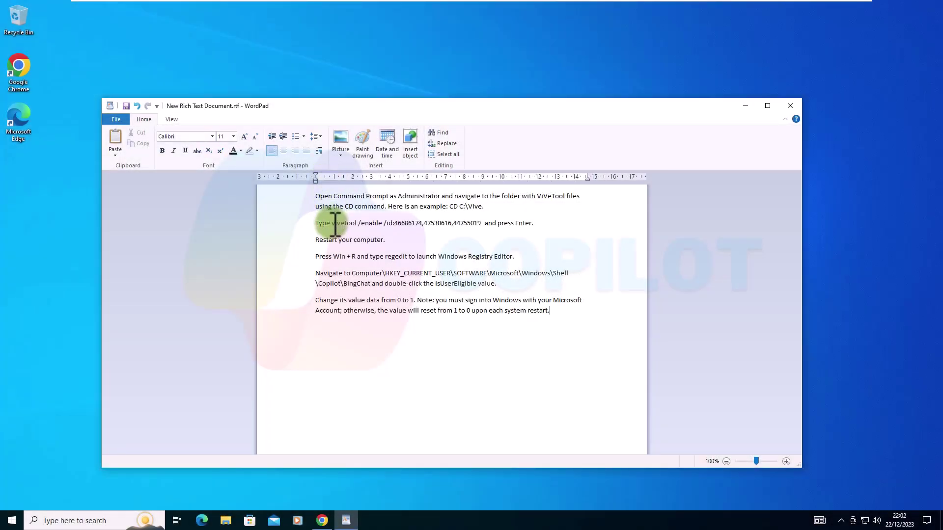
pyautogui.moveTo(334, 224); pyautogui.dragTo(472, 225)
pyautogui.press('super+c')
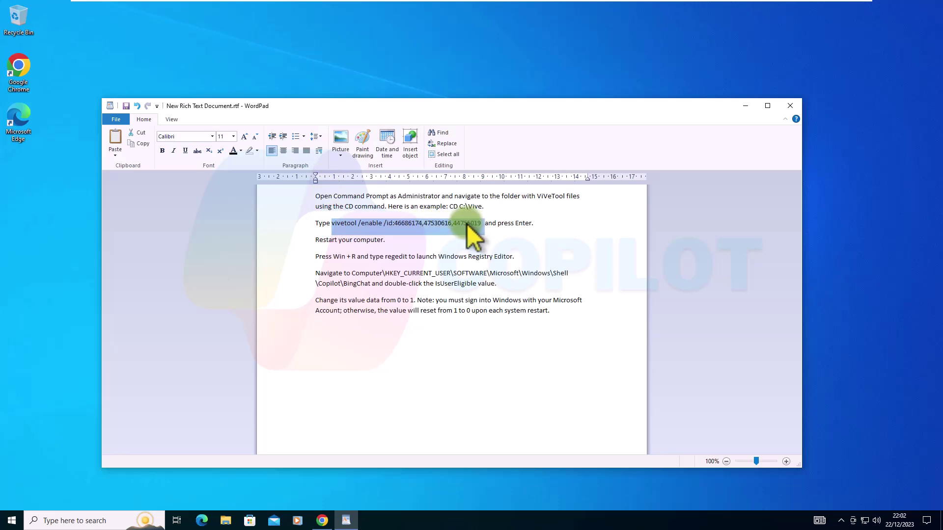
pyautogui.rightClick(455, 225)
pyautogui.click(473, 240)
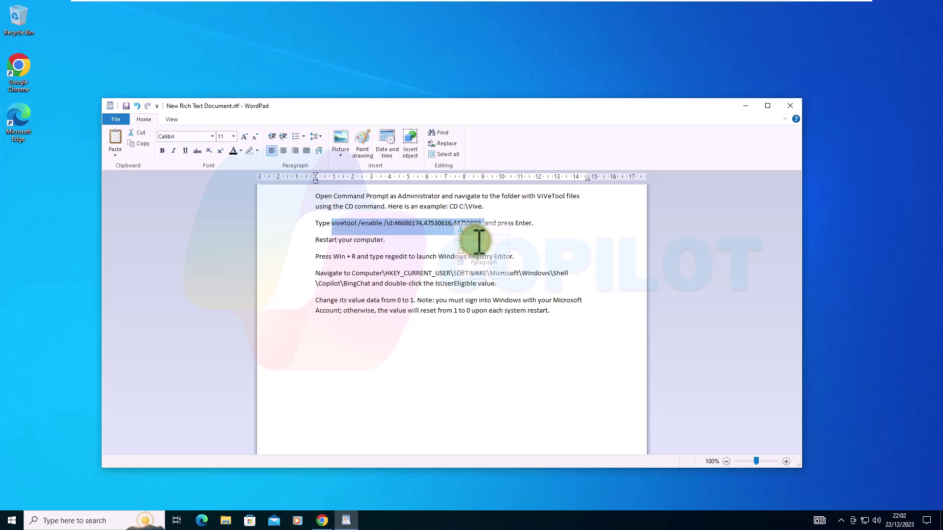
# Step: Bring up the Vive folder window, then find Command Prompt with the search cmd and run it as administrator, allowing the changes
pyautogui.click(235, 522)
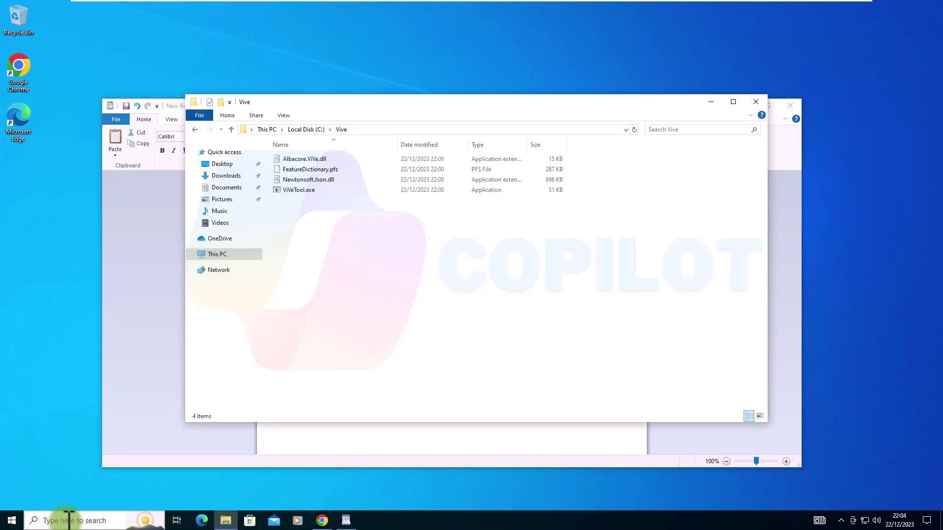
pyautogui.click(67, 521)
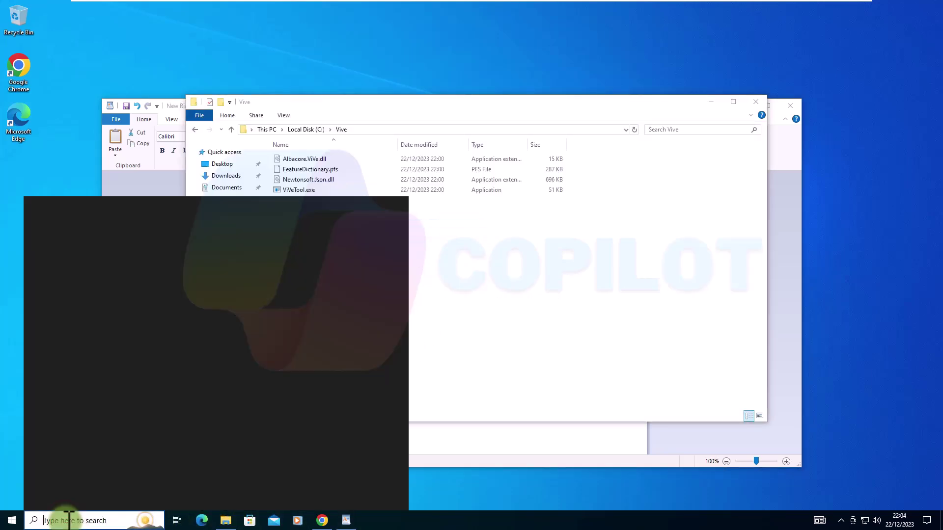
pyautogui.write('cm')
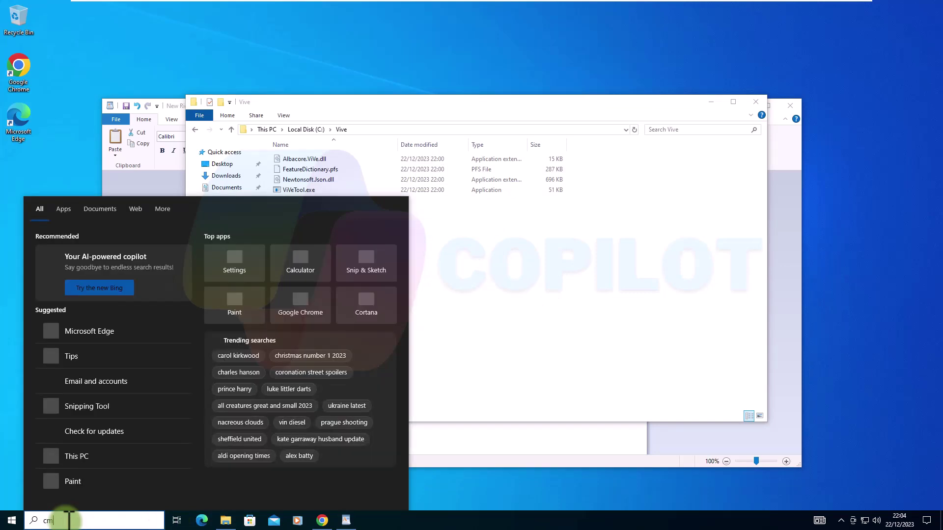
pyautogui.write('d')
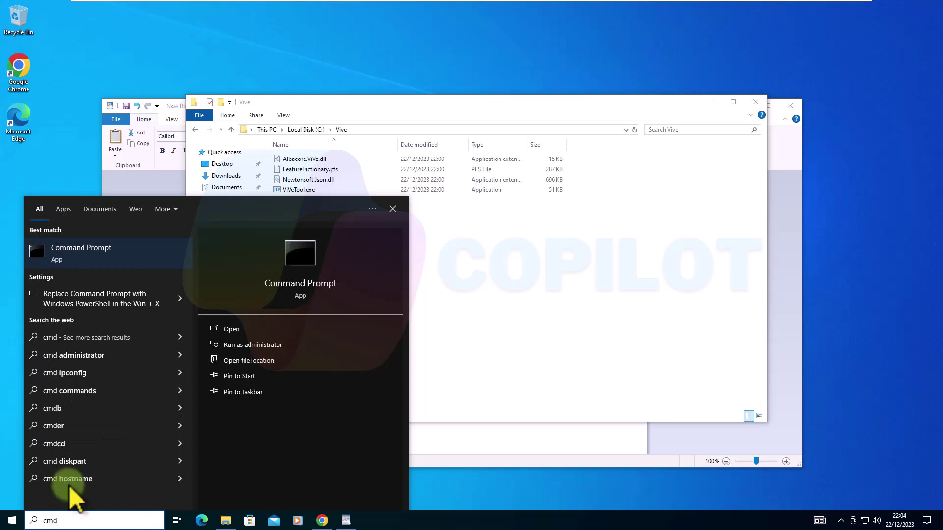
pyautogui.rightClick(86, 253)
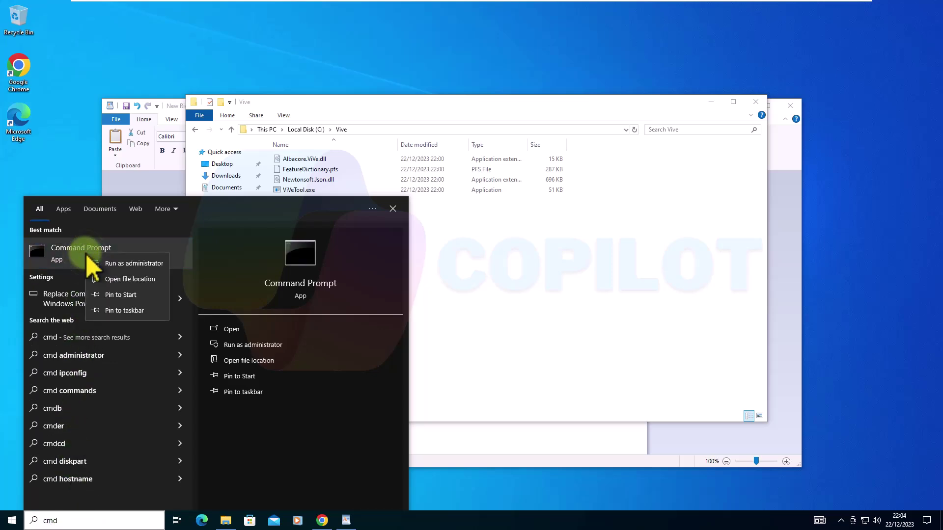
pyautogui.press('Escape')
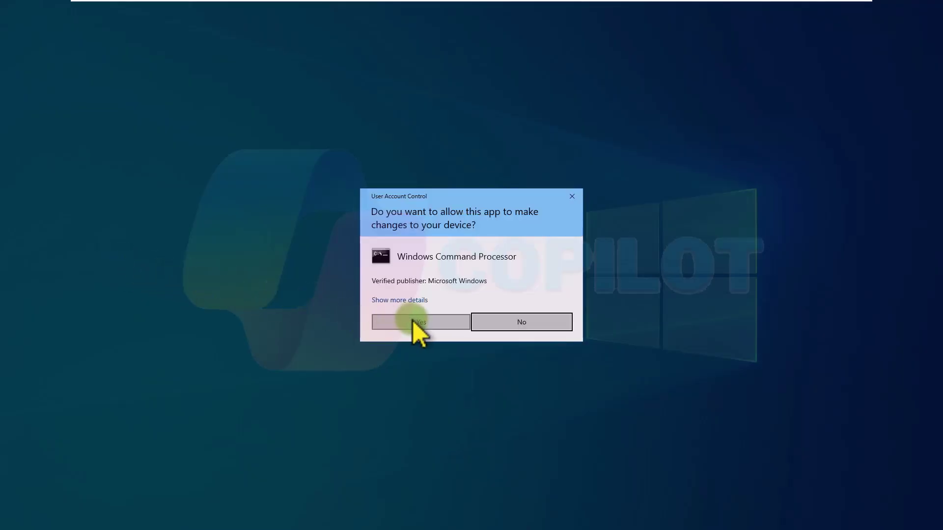
pyautogui.click(413, 321)
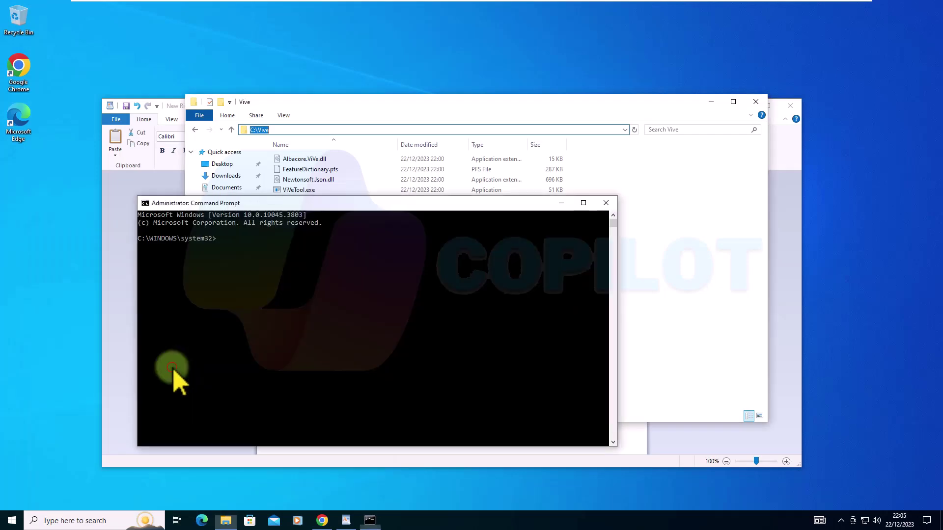
# Step: Change the Command Prompt's working directory to c:\vive
pyautogui.click(172, 368)
pyautogui.click(348, 278)
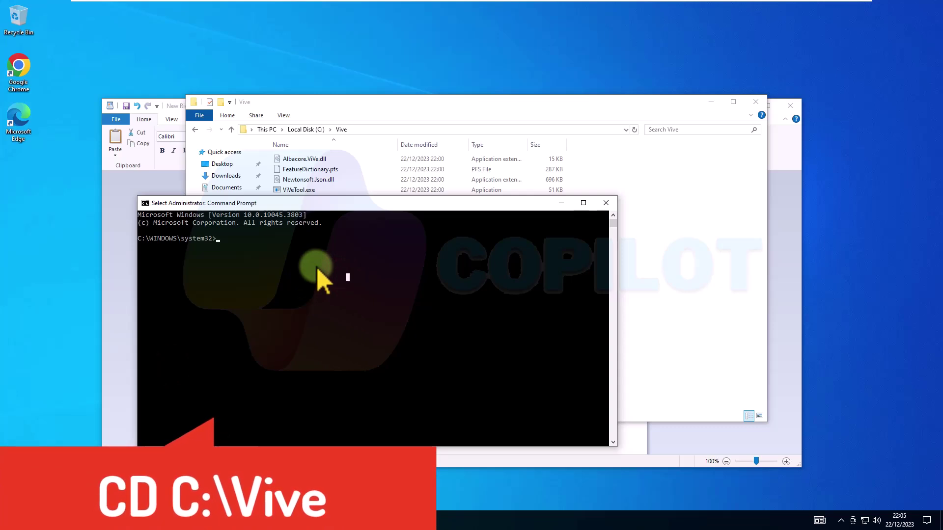
pyautogui.press('Escape')
pyautogui.write('cd c:')
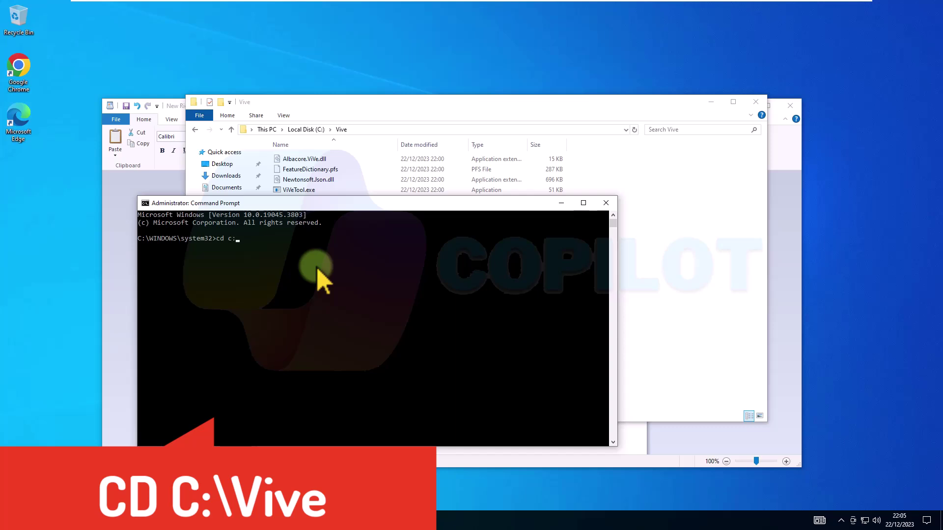
pyautogui.write('\\vive')
pyautogui.press('Return')
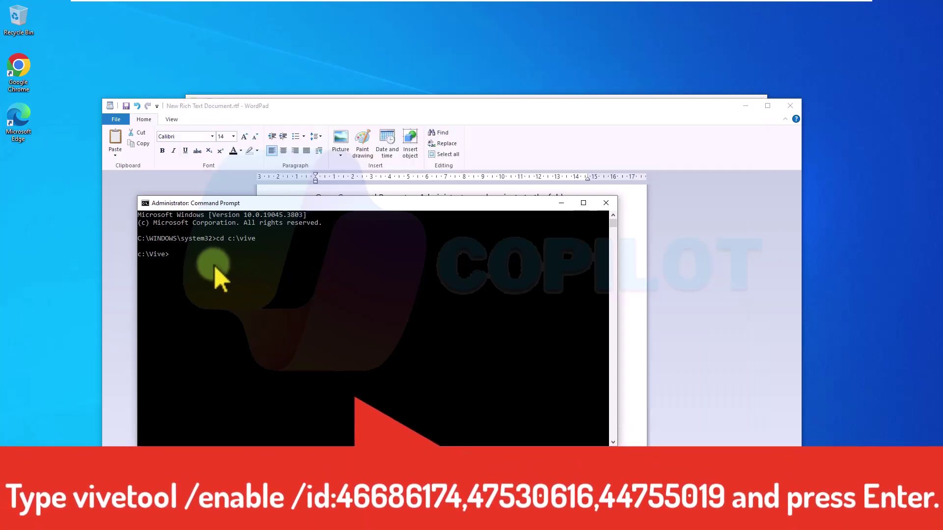
# Step: Paste and run vivetool /enable /id:46686174,47530616,44755019, then restart the computer
pyautogui.rightClick(221, 272)
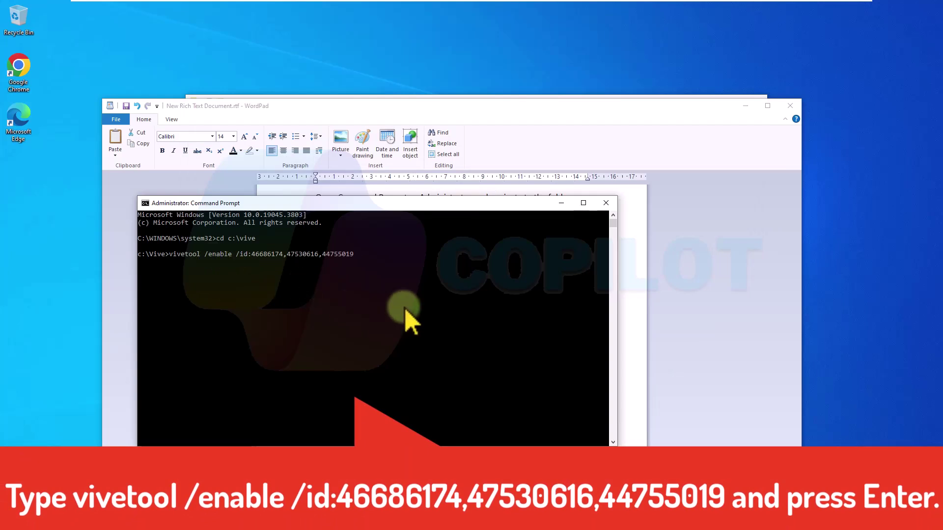
pyautogui.press('Return')
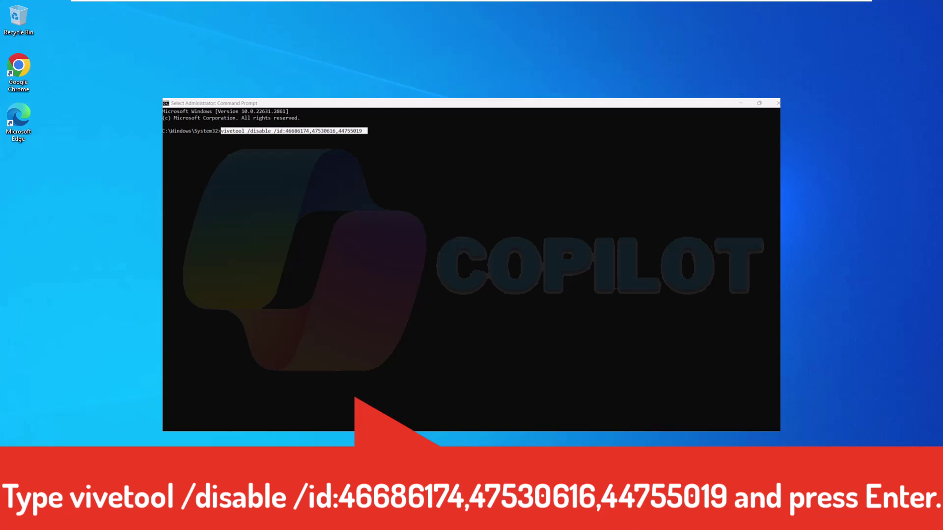
pyautogui.press('super')
pyautogui.moveTo(12, 499)
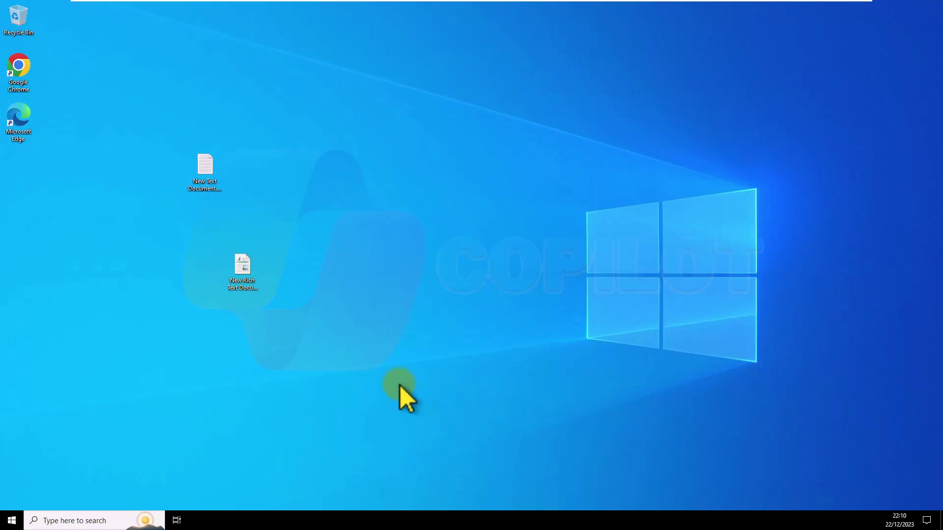
# Step: Launch Registry Editor by running regedit and allow it to make changes to the device
pyautogui.press('super+r')
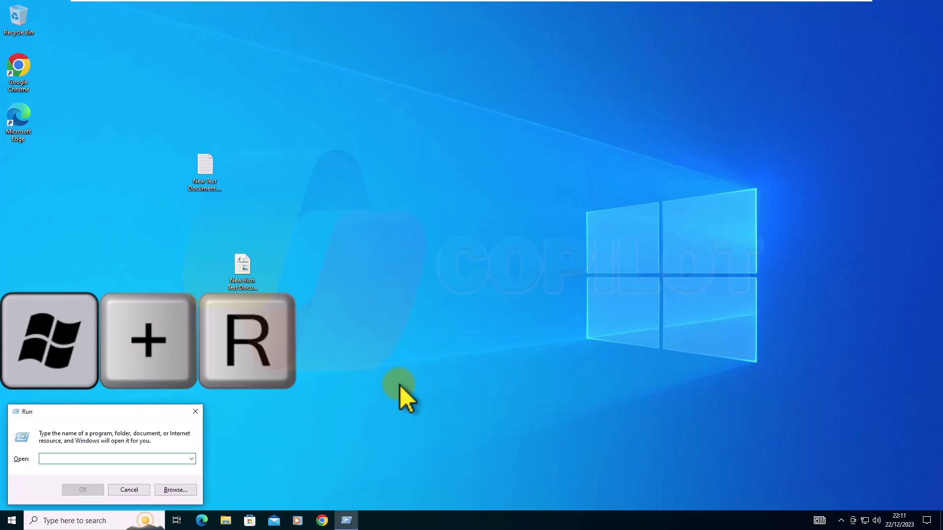
pyautogui.write('regedi')
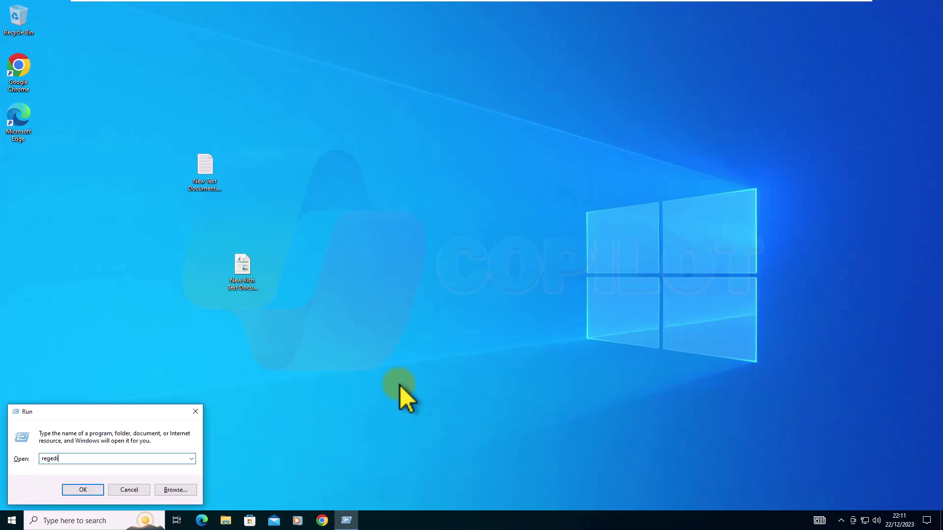
pyautogui.write('t')
pyautogui.click(94, 491)
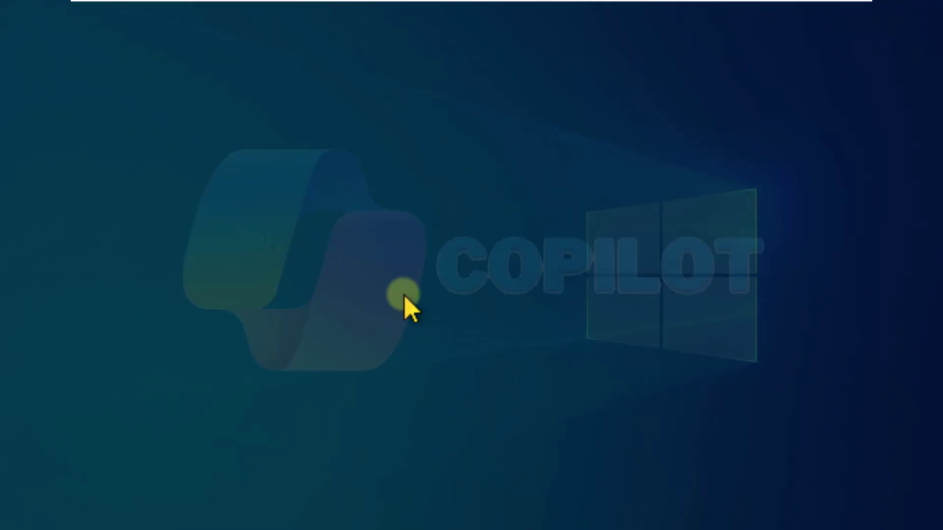
pyautogui.click(415, 322)
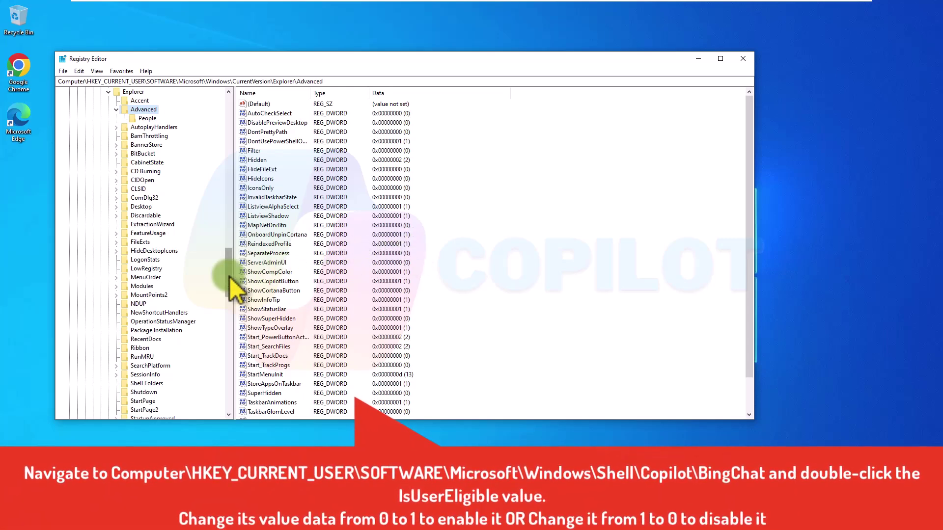
# Step: Navigate in the registry tree to HKEY_CURRENT_USER\SOFTWARE\Microsoft\Windows
pyautogui.moveTo(229, 276); pyautogui.dragTo(228, 117)
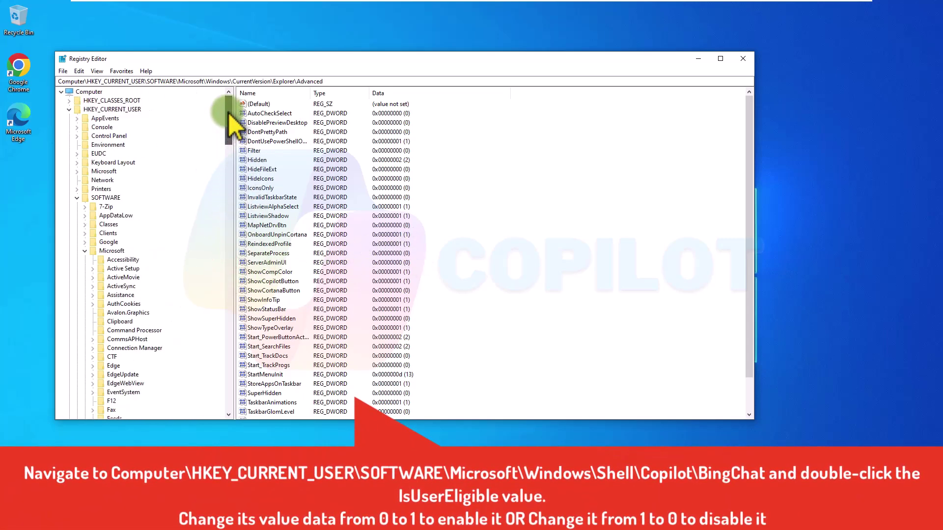
pyautogui.click(112, 109)
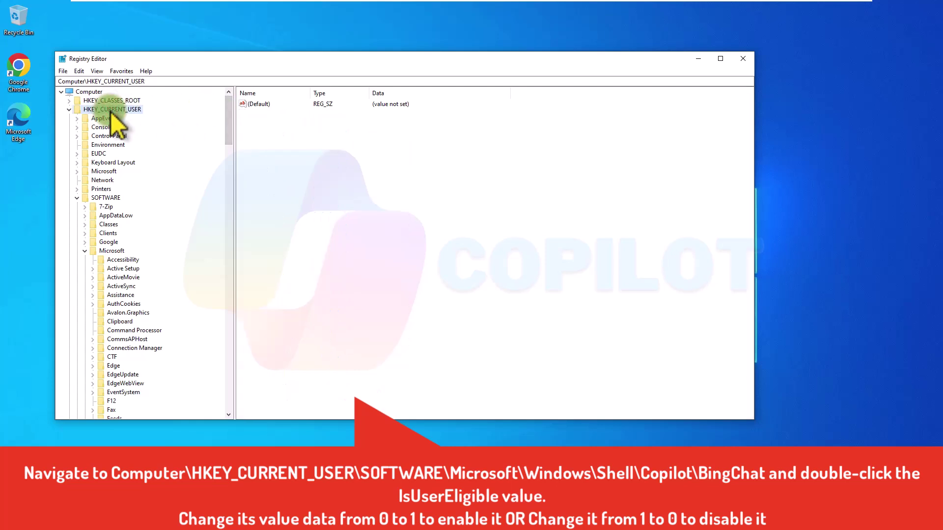
pyautogui.click(105, 198)
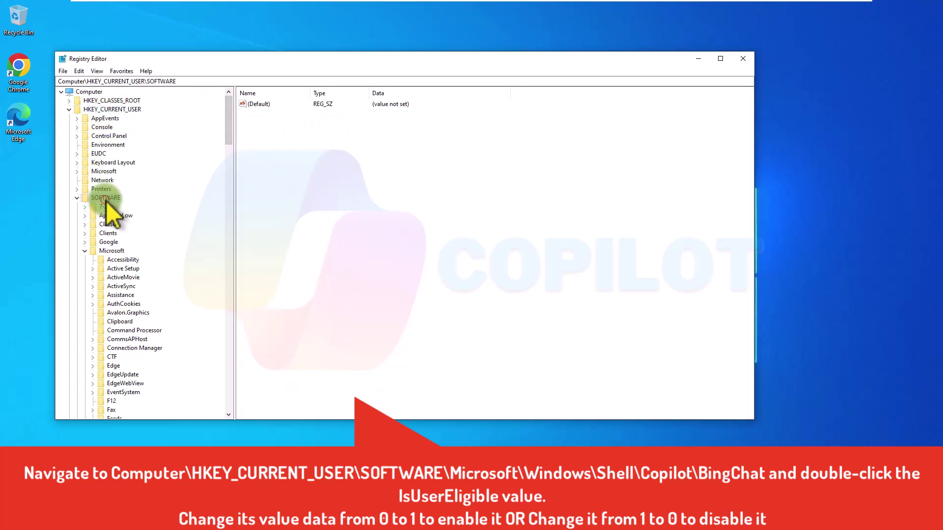
pyautogui.click(112, 251)
pyautogui.scroll(-3, 163, 257)
pyautogui.scroll(-13, 164, 257)
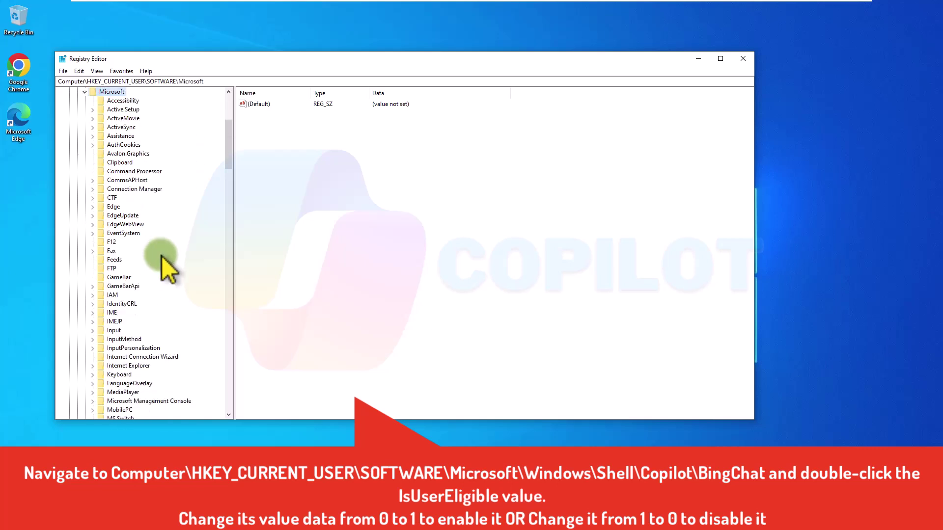
pyautogui.scroll(-6, 162, 254)
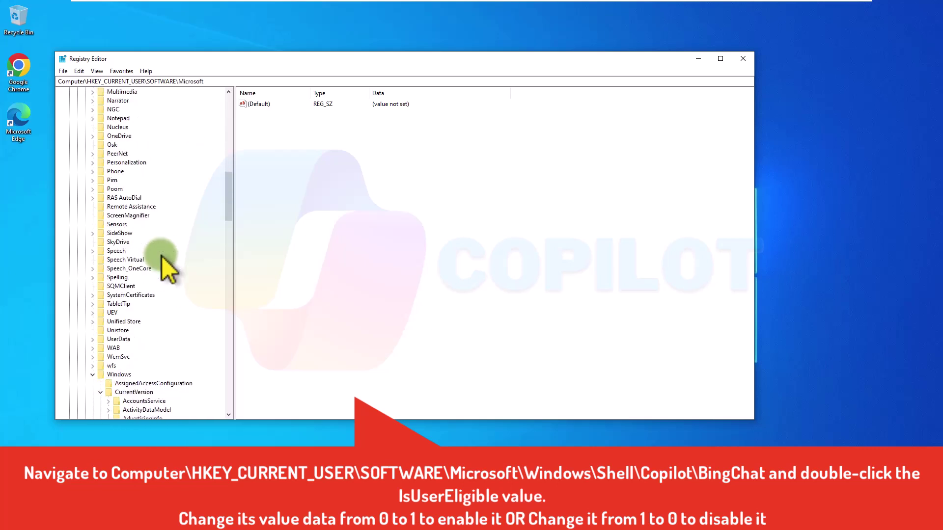
pyautogui.click(119, 295)
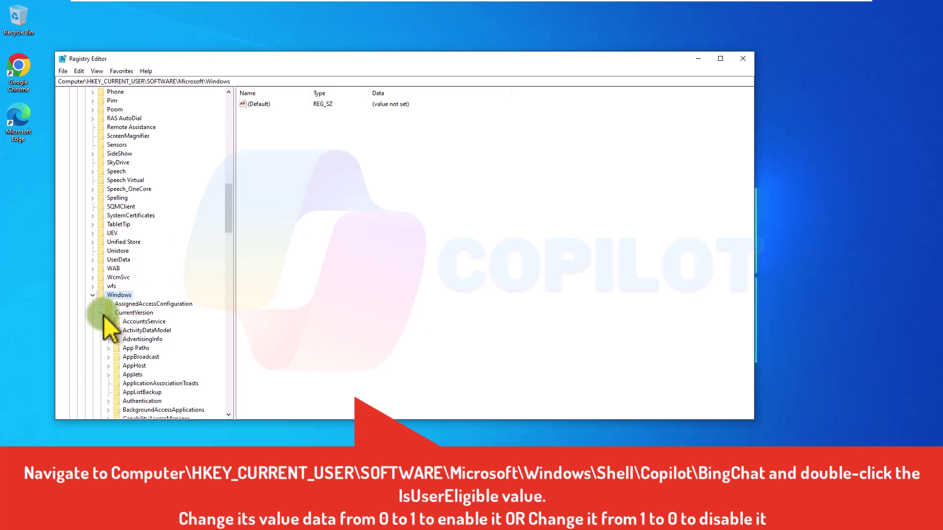
# Step: Collapse the CurrentVersion key and open the BingChat key under Shell\Copilot
pyautogui.click(101, 313)
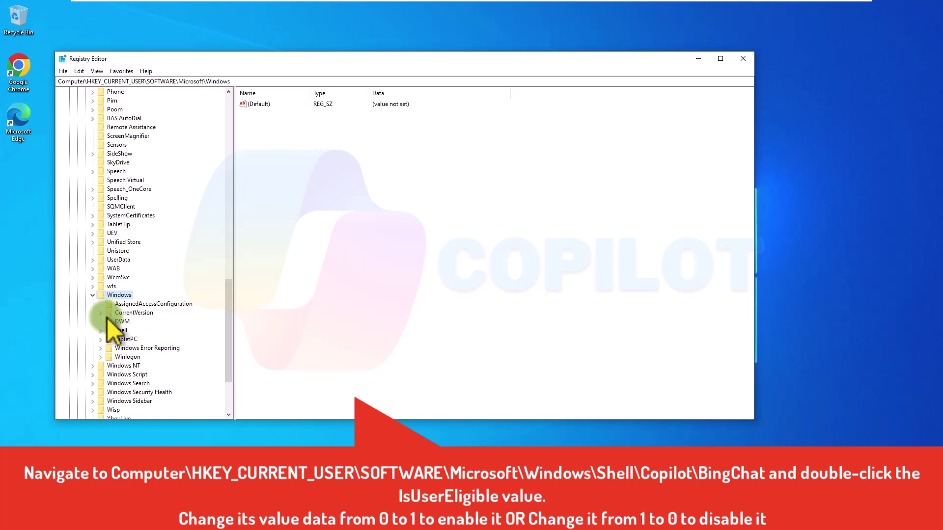
pyautogui.click(123, 330)
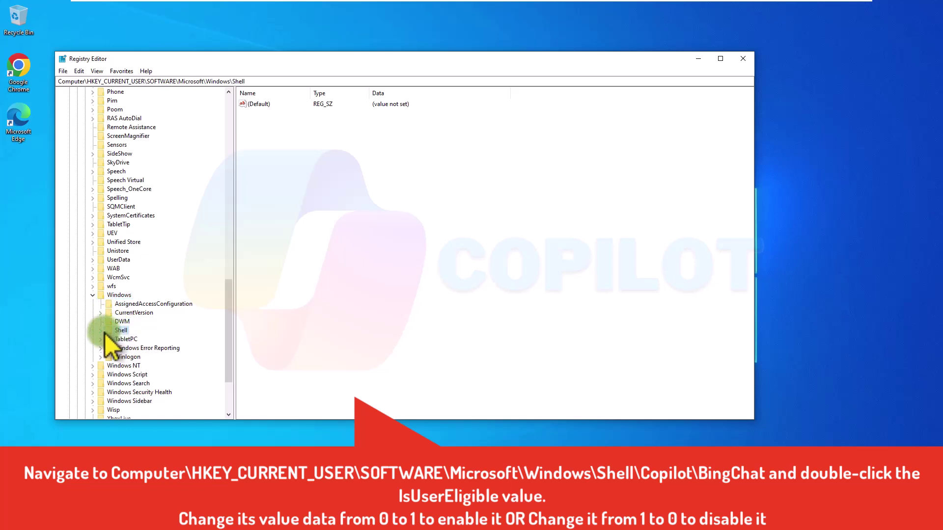
pyautogui.click(101, 332)
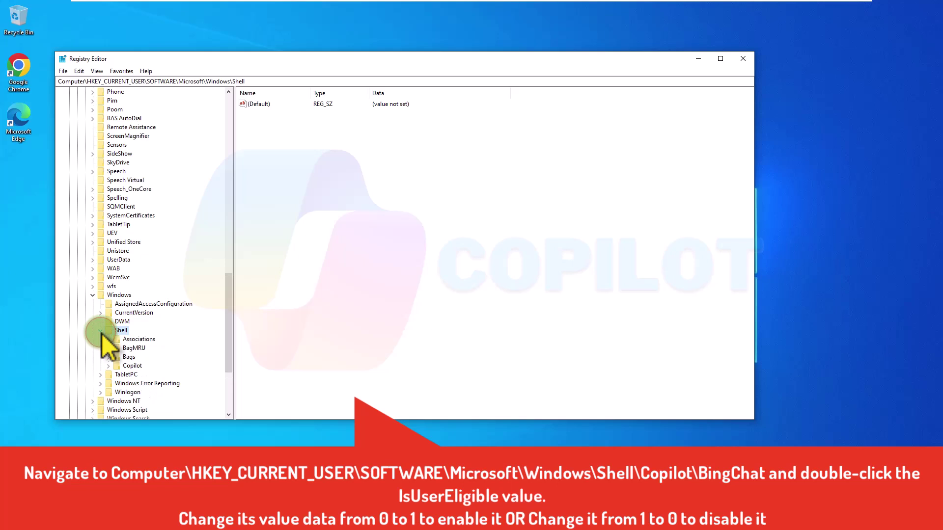
pyautogui.click(133, 366)
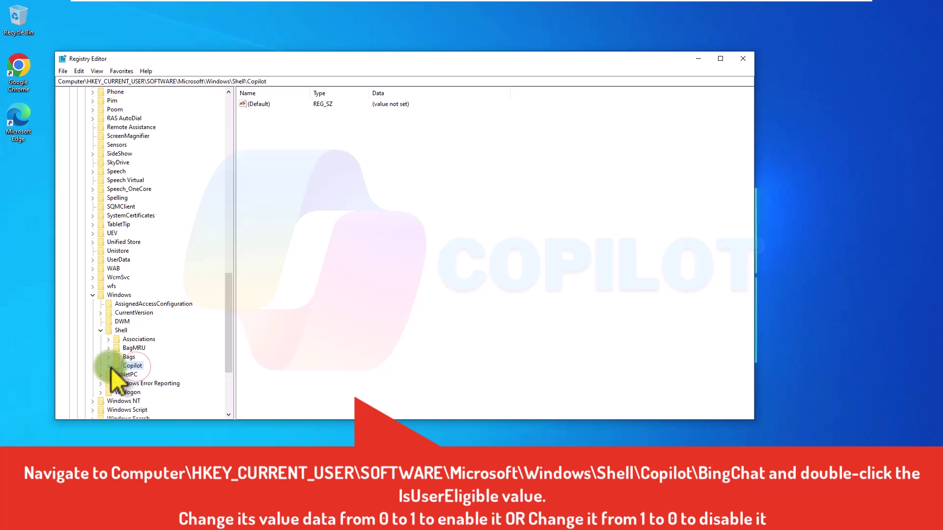
pyautogui.click(109, 366)
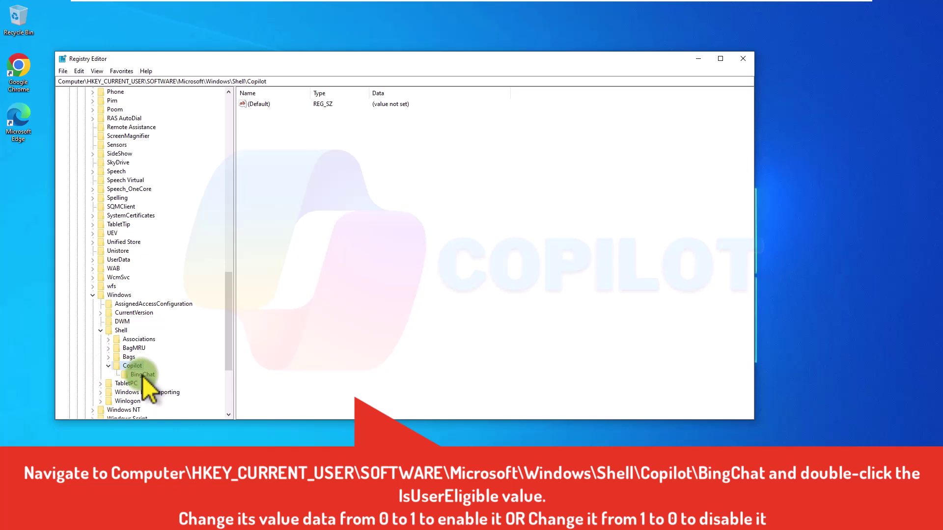
pyautogui.click(142, 376)
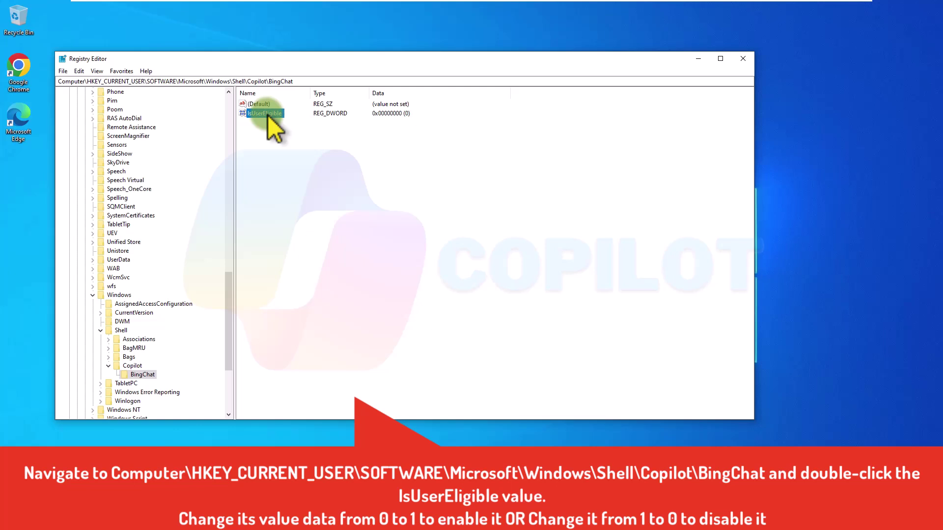
# Step: Set the value data of IsUserEligible in the BingChat key to 1
pyautogui.doubleClick(267, 114)
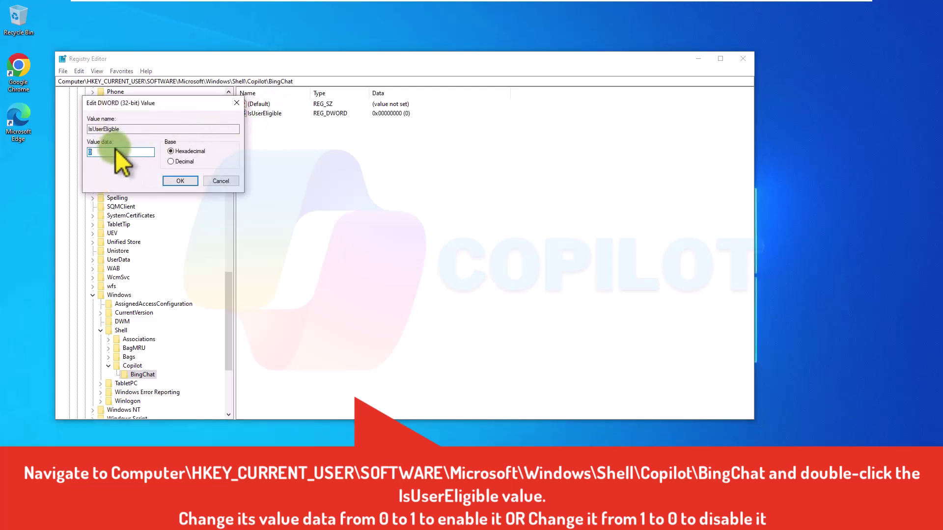
pyautogui.write('1')
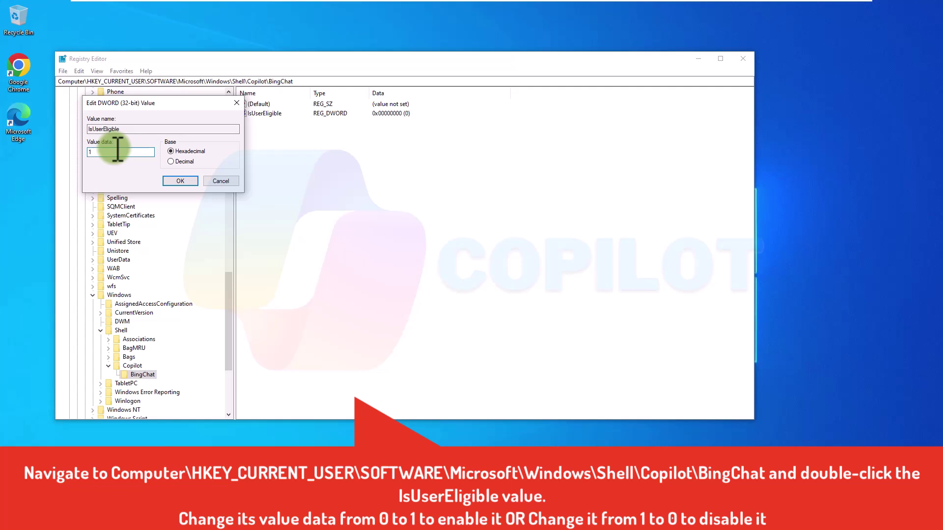
pyautogui.click(175, 180)
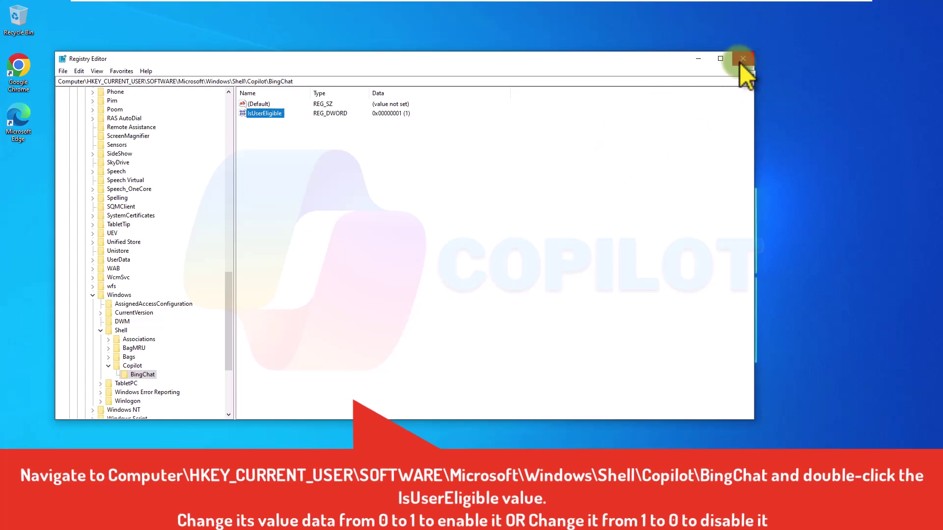
# Step: Close Registry Editor and restart the computer
pyautogui.click(742, 59)
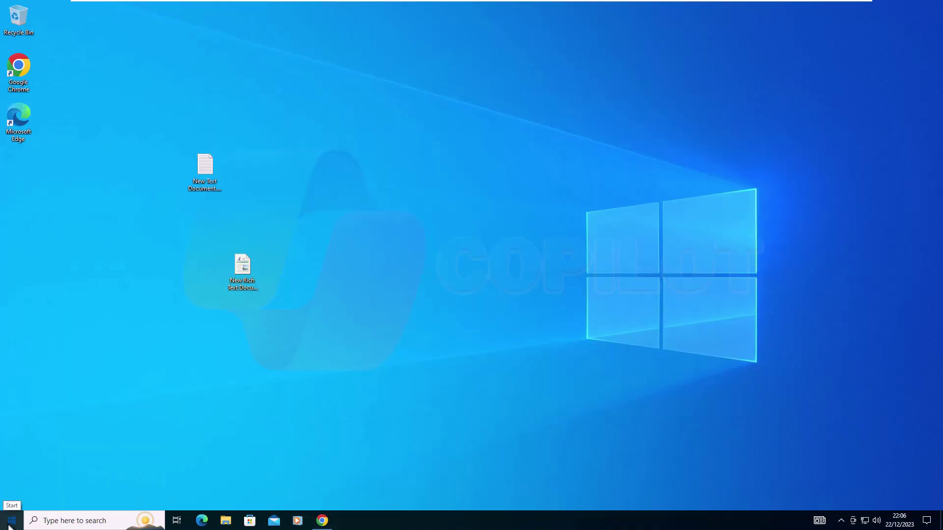
pyautogui.click(9, 524)
pyautogui.click(13, 500)
pyautogui.click(30, 475)
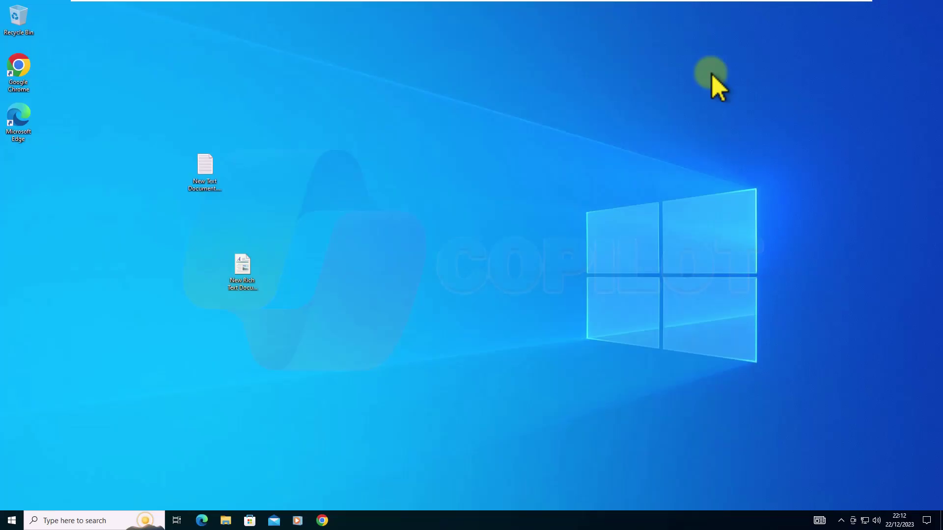
# Step: Show the Copilot (preview) button on the taskbar and open the Copilot pane
pyautogui.rightClick(727, 517)
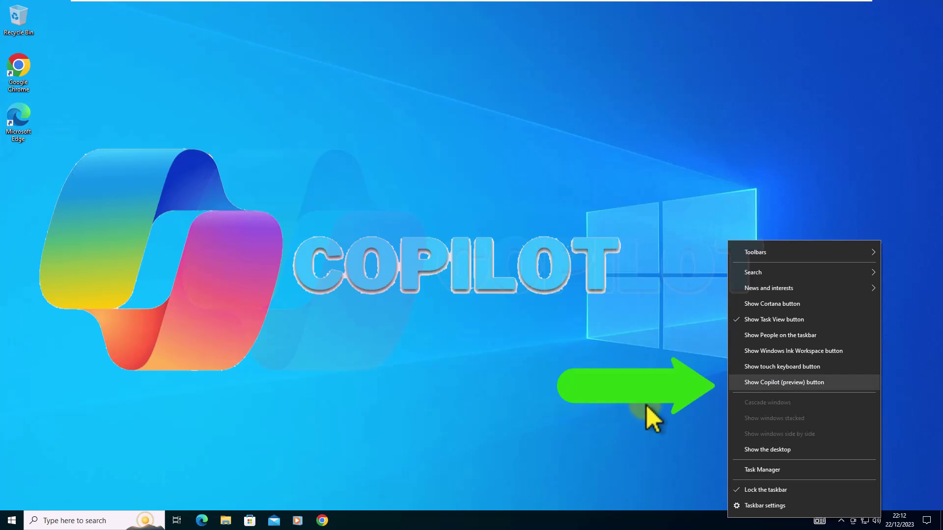
pyautogui.click(762, 383)
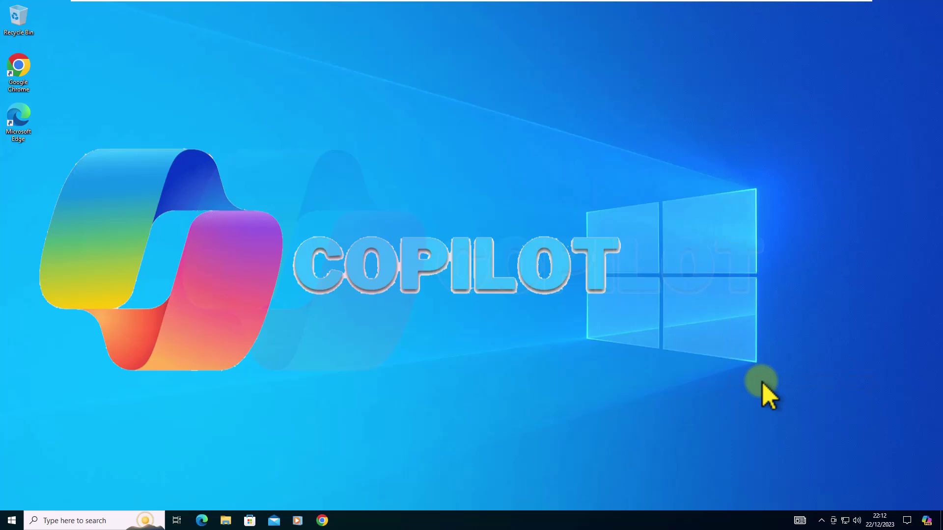
pyautogui.click(927, 521)
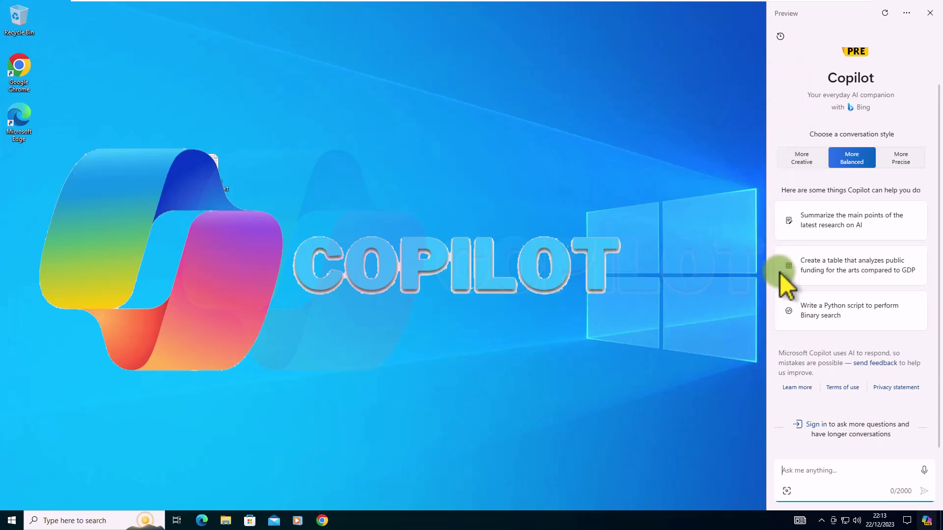
# Step: Ask Copilot the suggested question about the most popular true crime show in More Creative style, stopping the response before closing the pane
pyautogui.click(800, 196)
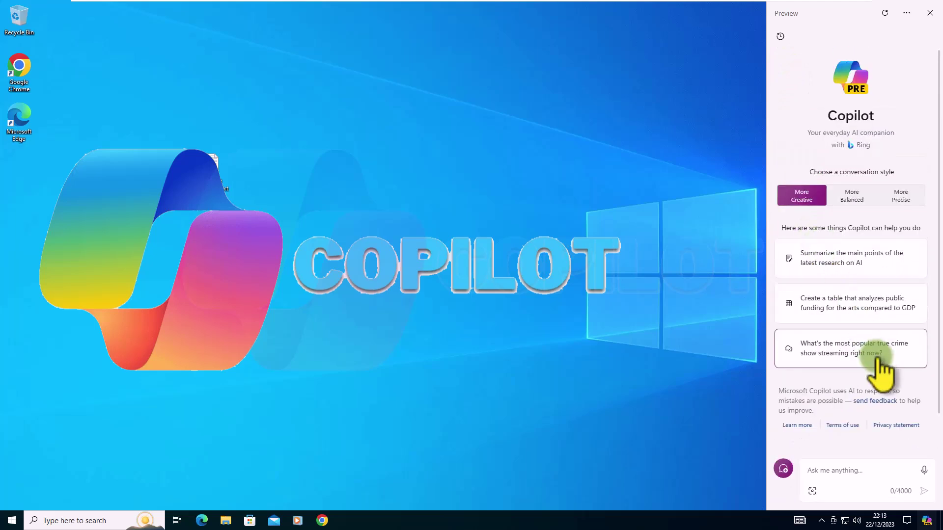
pyautogui.click(811, 361)
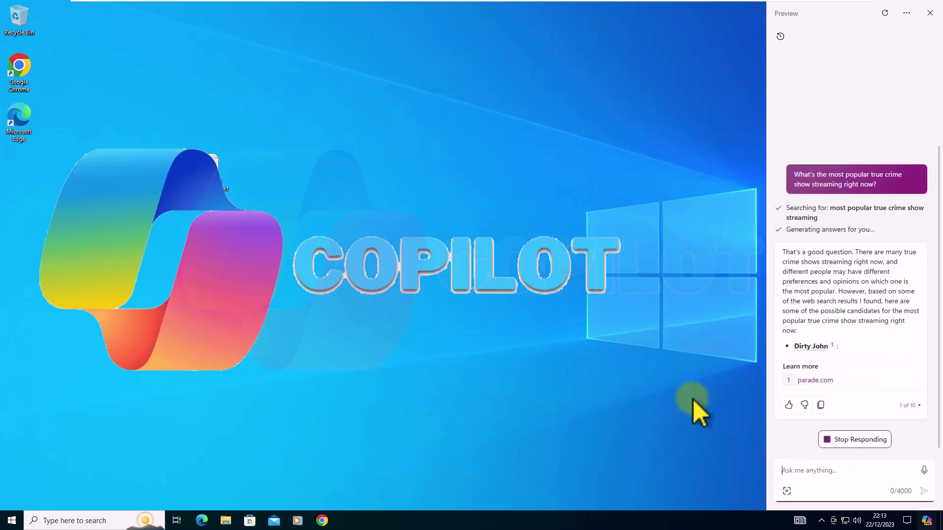
pyautogui.click(855, 440)
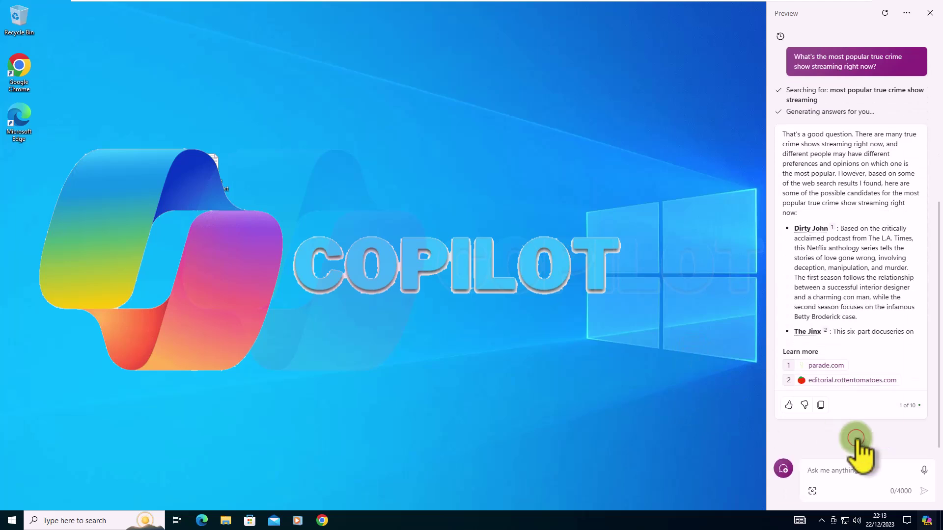
pyautogui.click(927, 521)
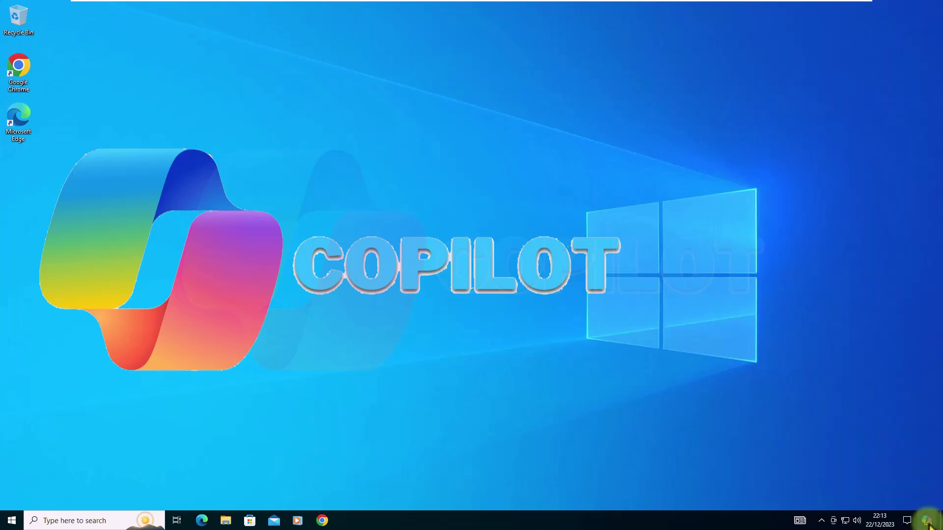
# Step: Hide the Copilot (preview) button from the taskbar and show it again
pyautogui.rightClick(640, 524)
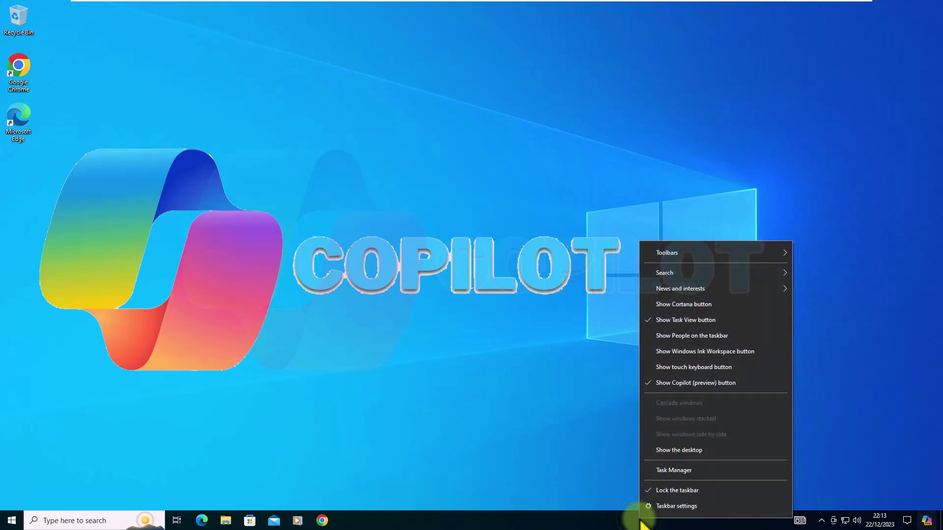
pyautogui.click(681, 386)
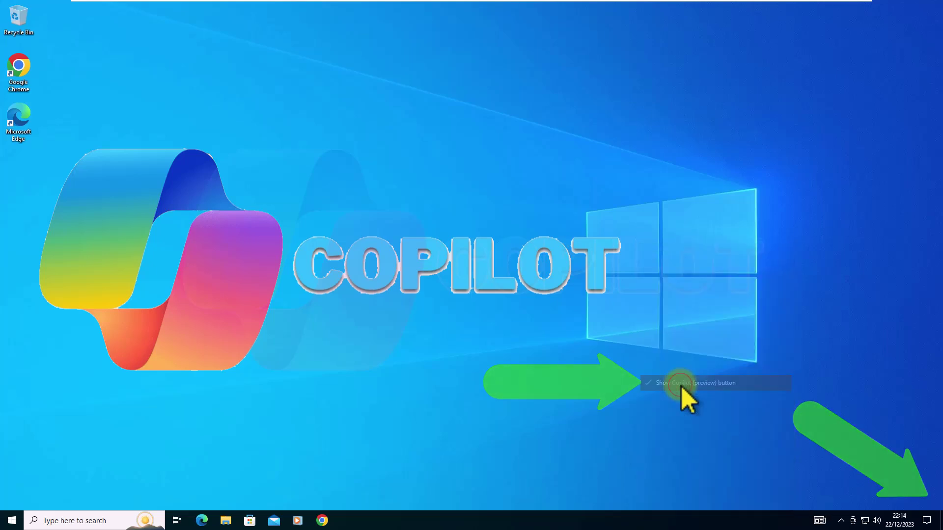
pyautogui.rightClick(636, 520)
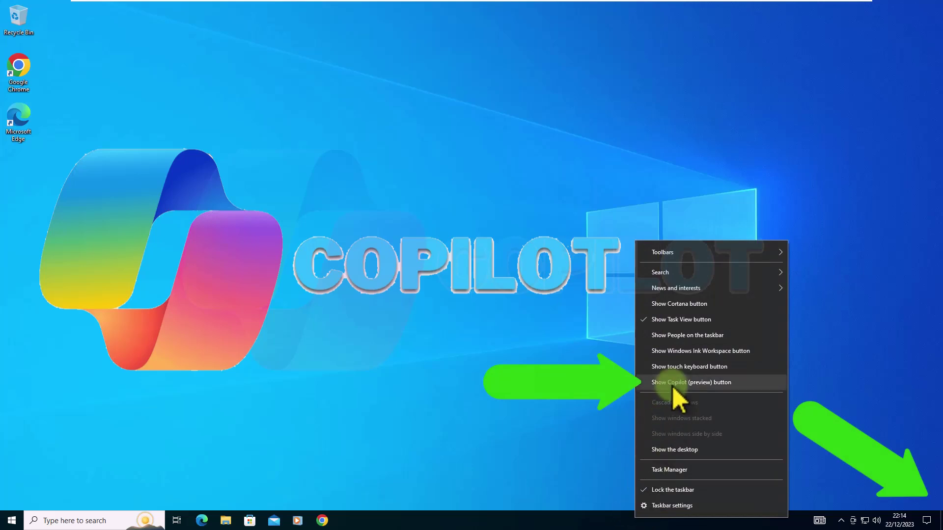
pyautogui.click(686, 383)
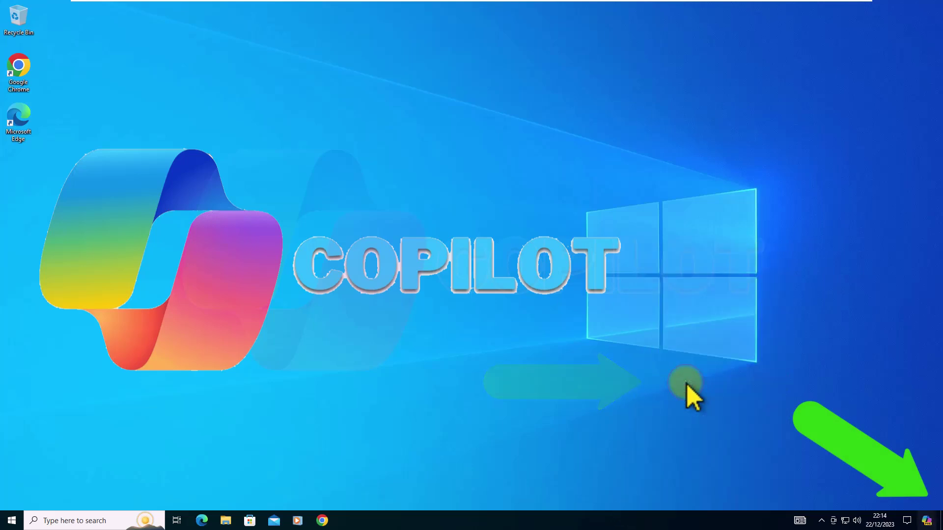